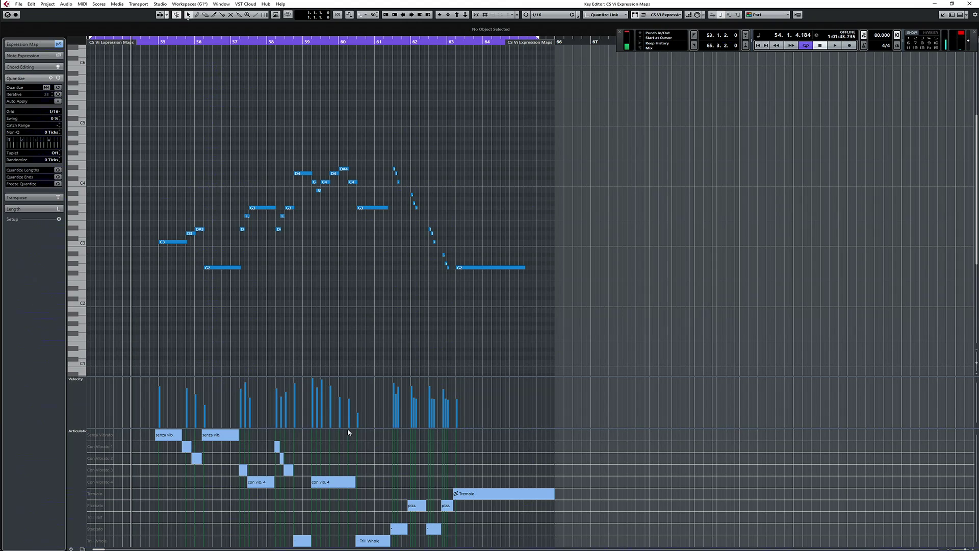
Step: Enlarge the controller lanes so that the articulation rows take up more of the editor
drag(349, 427, 351, 336)
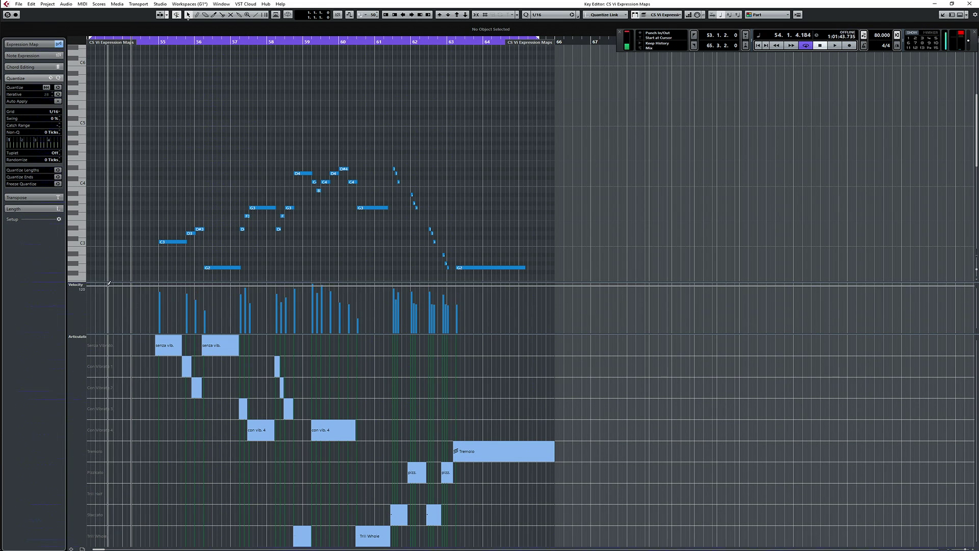
click(83, 286)
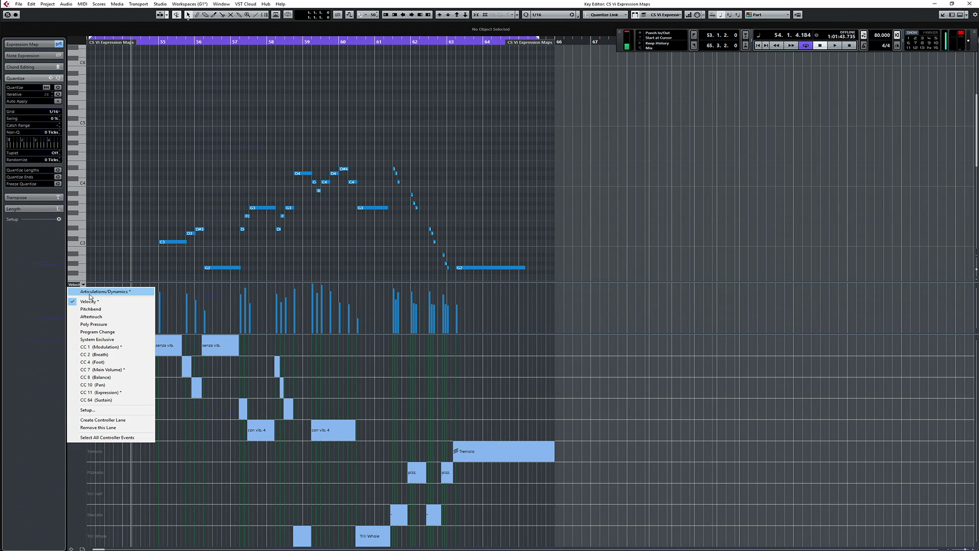
click(127, 224)
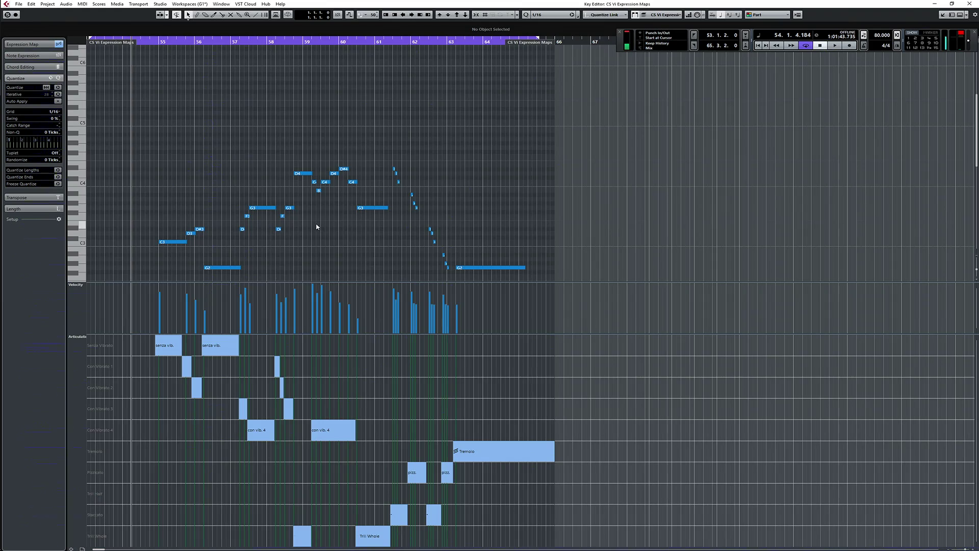
Step: Follow the phrase and its articulation events through the part during playback, and stop playback near its end
scroll(316, 226, left, 10)
scroll(332, 227, up, 5)
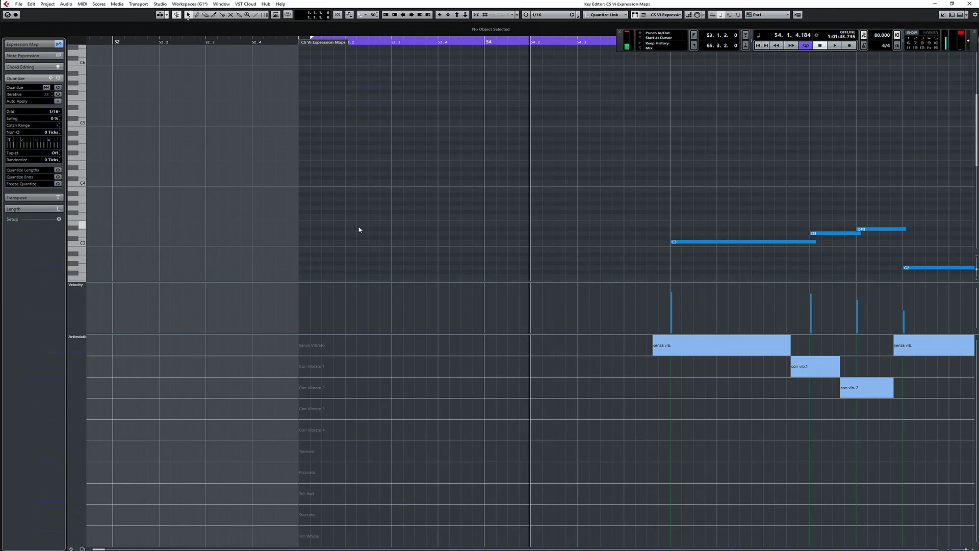
scroll(359, 229, right, 3)
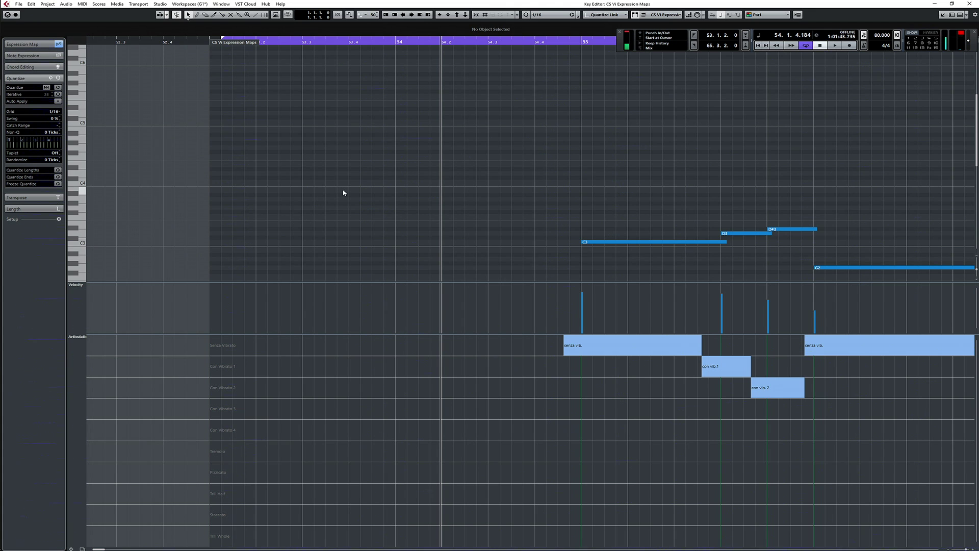
scroll(343, 192, right, 4)
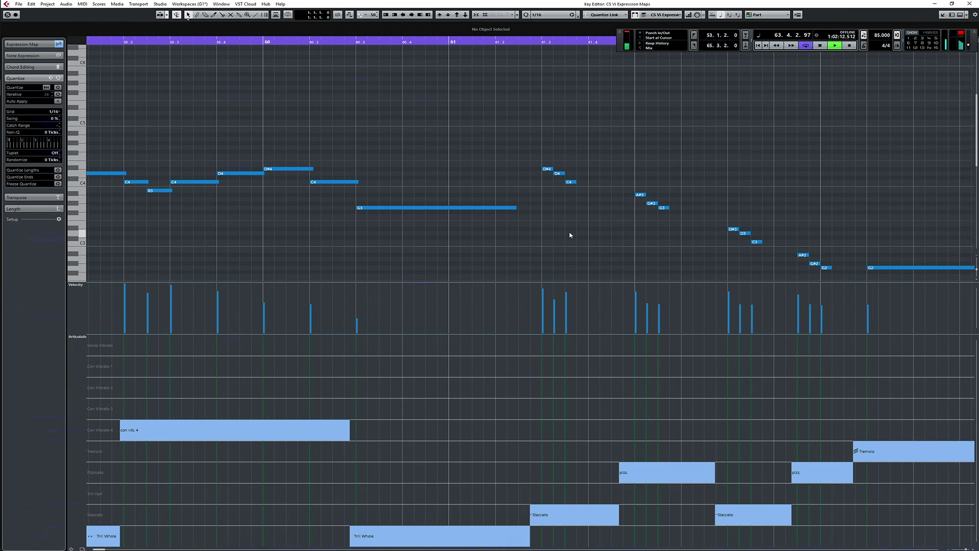
key(space)
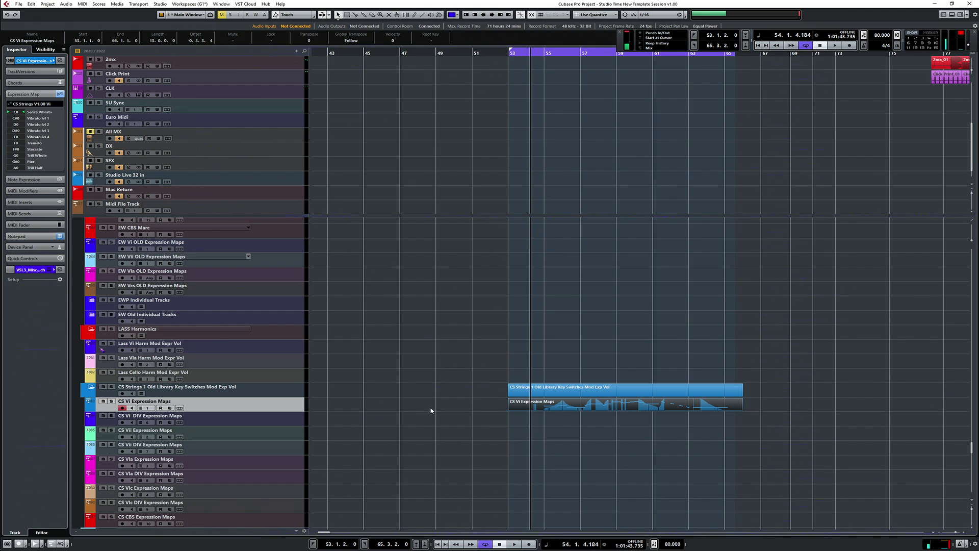
Step: Open the CS Vi Expression Maps part for editing from the project
drag(431, 411, 682, 427)
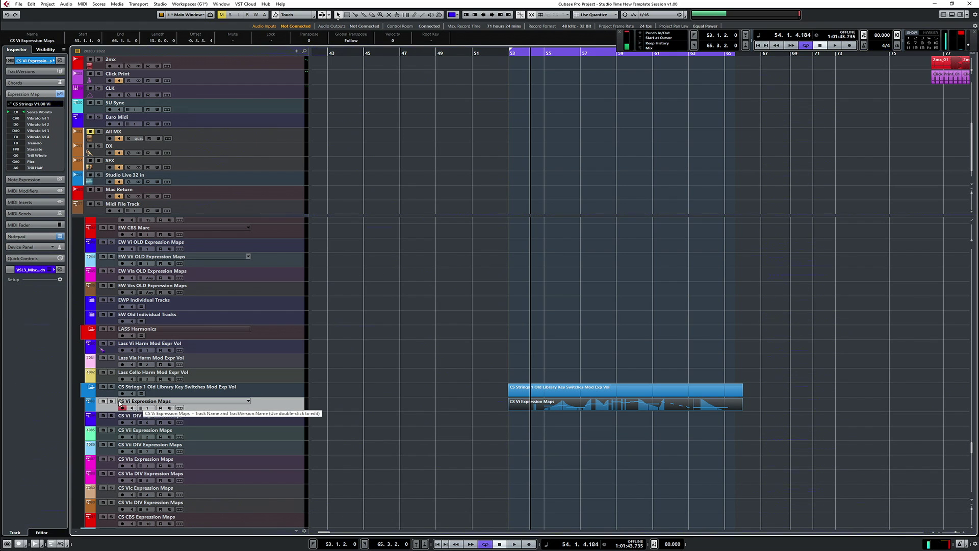
double_click(601, 407)
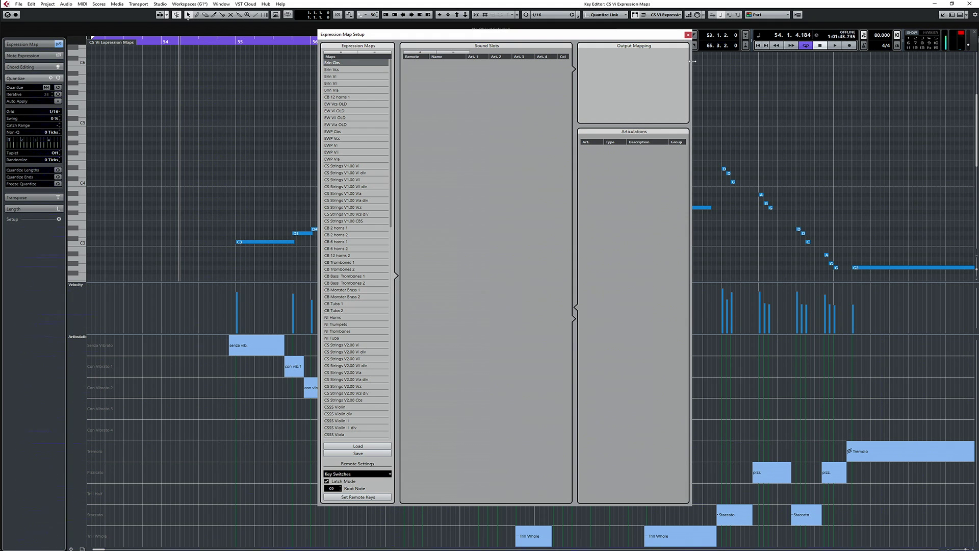
Step: Select the CS Strings V1.00 Vi map in Expression Map Setup and display its Senza Vibrato sound slot
drag(581, 37, 611, 51)
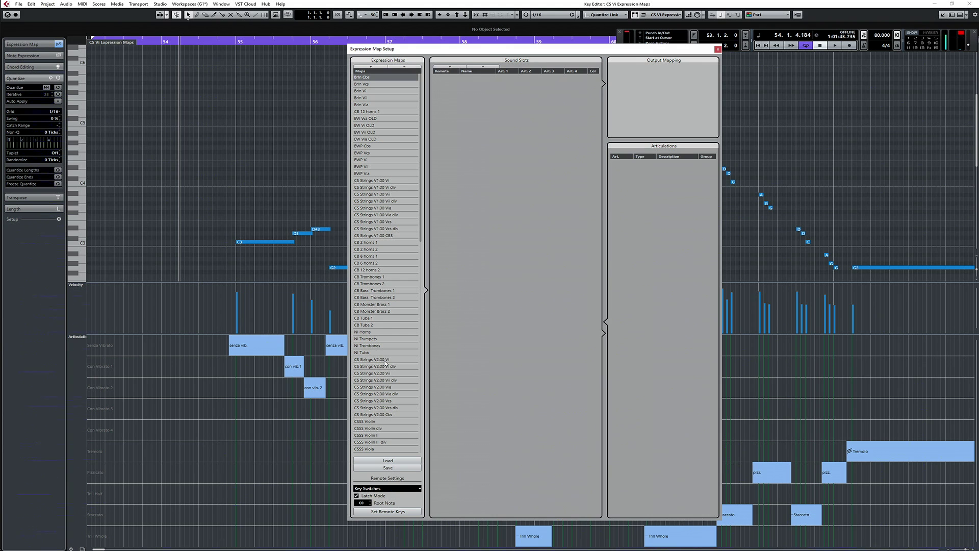
click(370, 182)
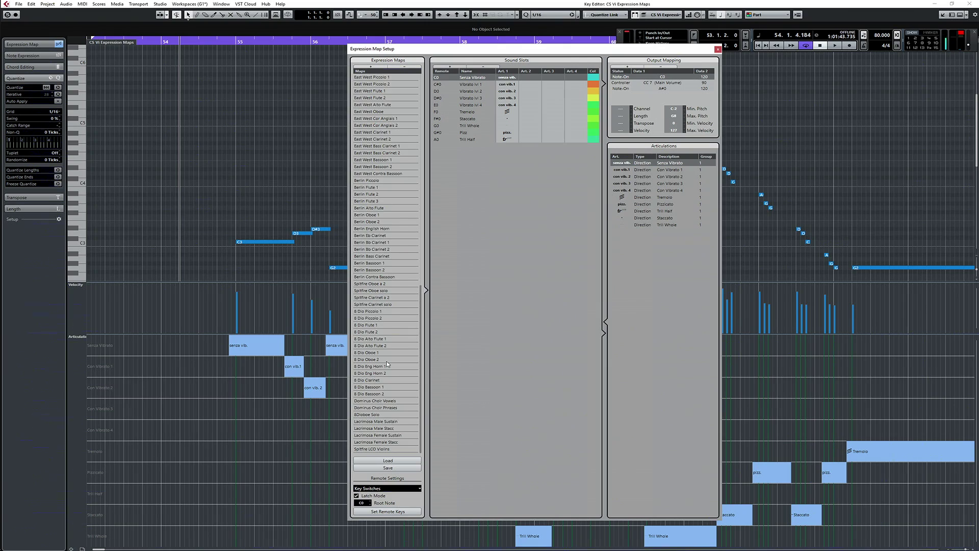
scroll(387, 364, up, 10)
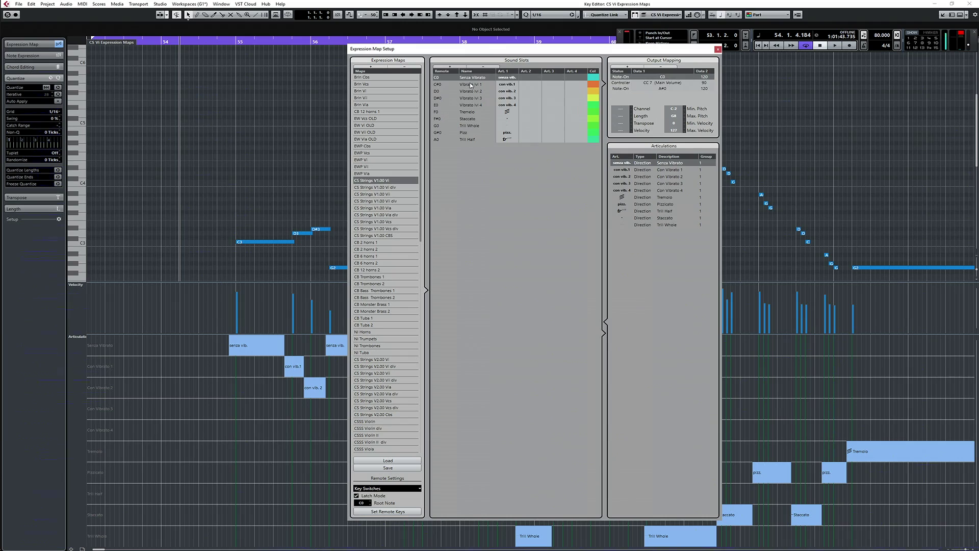
click(471, 85)
click(471, 78)
Step: Add a series of empty sound slots to the CS Strings V1.00 Vi expression map
click(452, 66)
click(452, 67)
click(452, 67)
click(451, 67)
click(452, 66)
click(451, 67)
click(451, 67)
click(452, 67)
click(452, 67)
click(451, 67)
click(451, 67)
click(451, 67)
Step: Remove all the newly added empty sound slots, leaving only the named articulations in the map
click(483, 67)
click(483, 67)
click(483, 67)
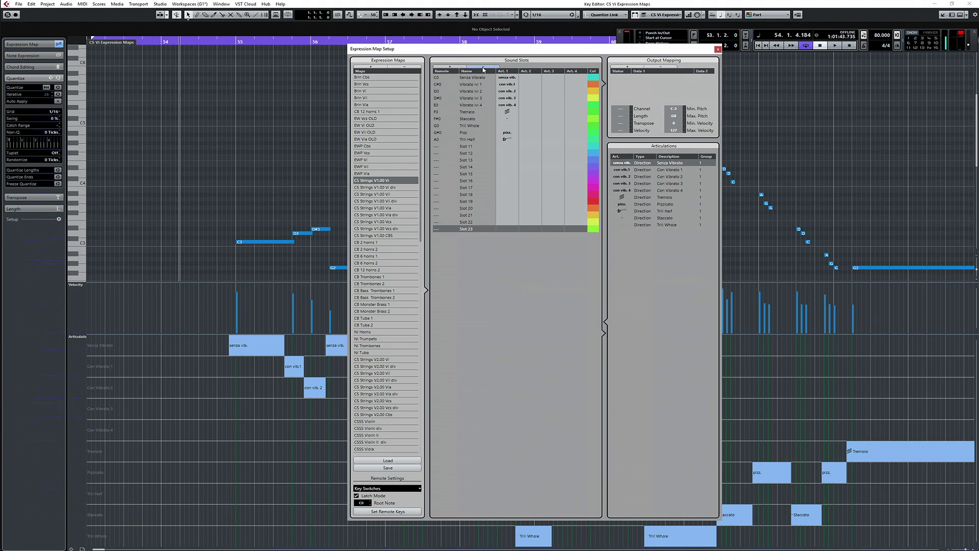
click(484, 67)
click(484, 66)
click(483, 67)
click(483, 67)
click(484, 67)
click(483, 67)
click(484, 66)
click(484, 67)
click(483, 66)
click(483, 67)
click(483, 66)
click(483, 66)
click(483, 66)
Step: Examine the output mapping of each sound slot from Senza Vibrato onwards, and close Expression Map Setup
click(474, 77)
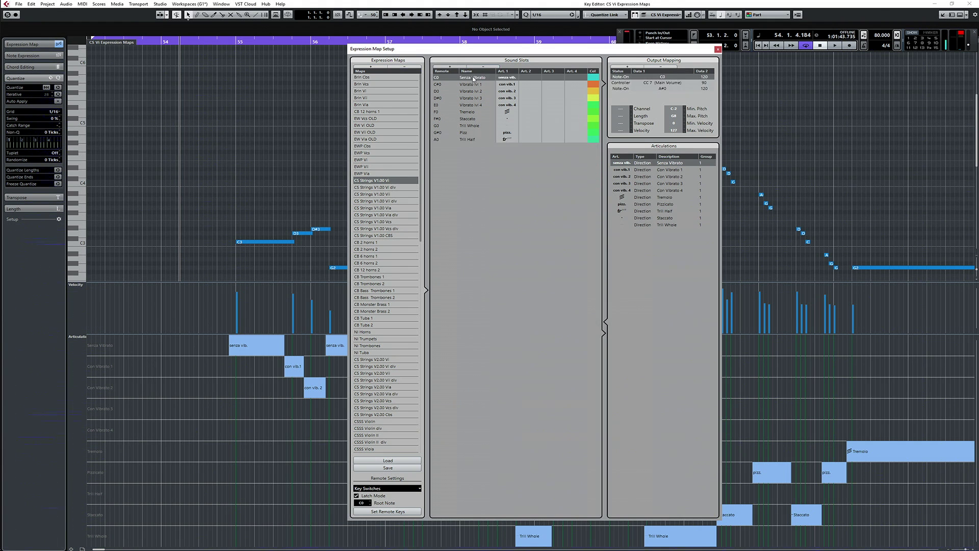
key(Down)
key(Down)
key(Down)
key(Down)
key(Down)
key(Down)
key(Down)
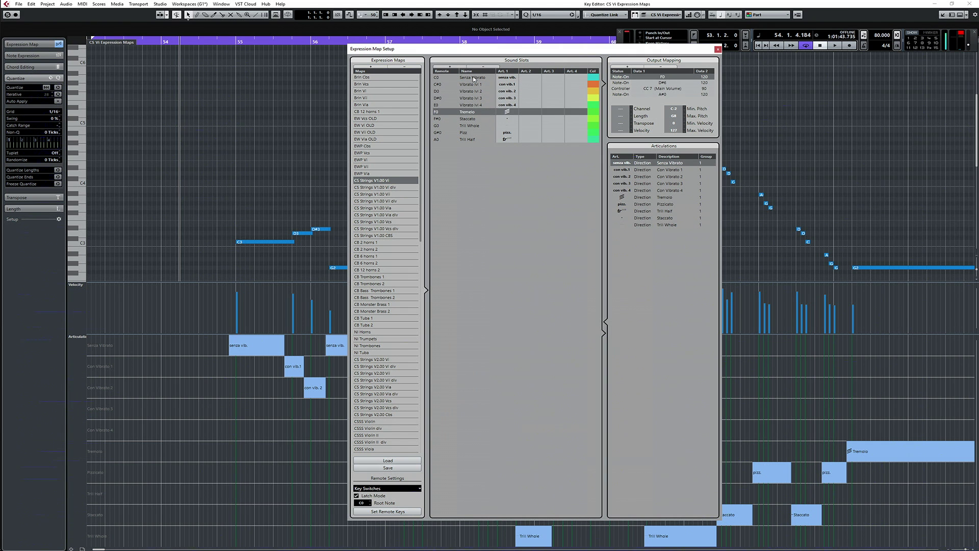
key(Down)
key(Down)
key(Up)
key(Up)
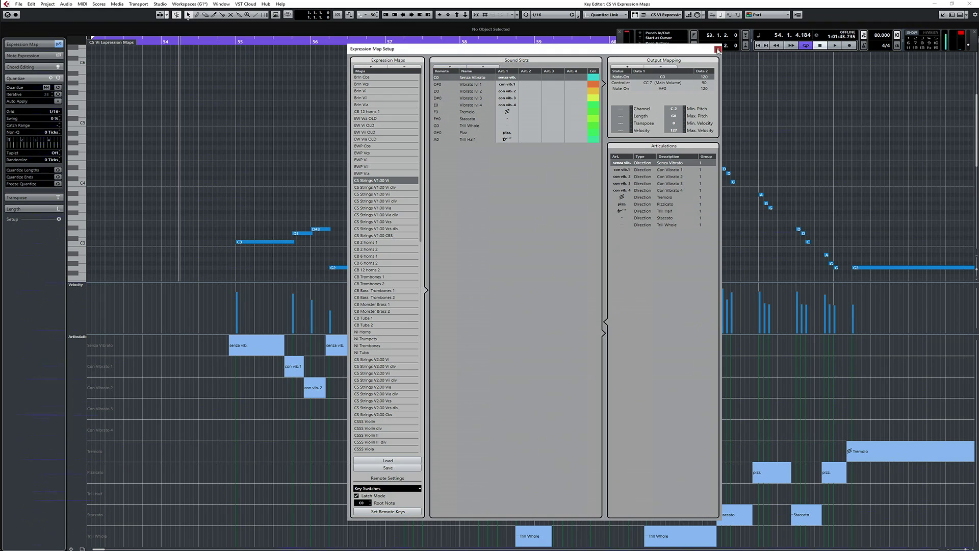
click(718, 51)
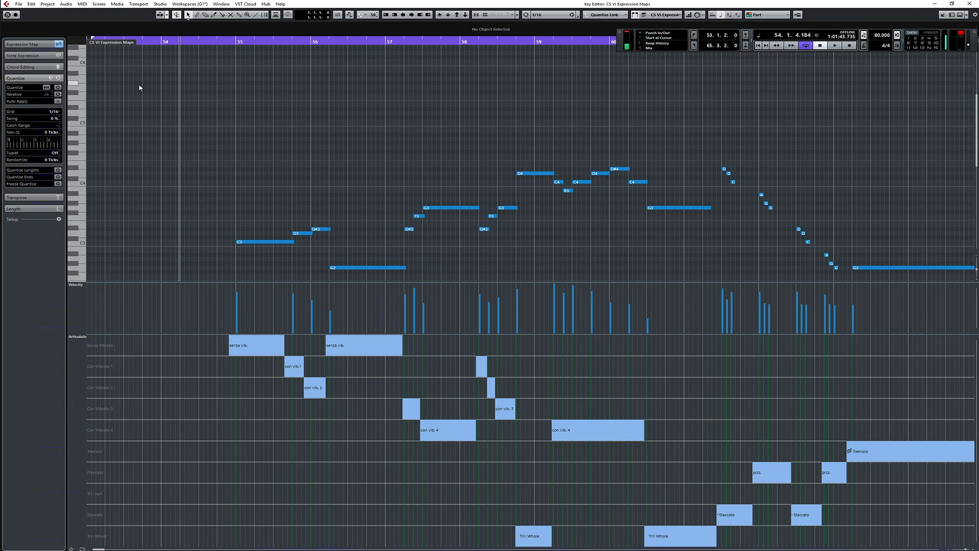
Step: Show the expression map's articulation list beside the notes, and select CS Strings V1.00 Vi in the reopened Expression Map Setup
click(26, 55)
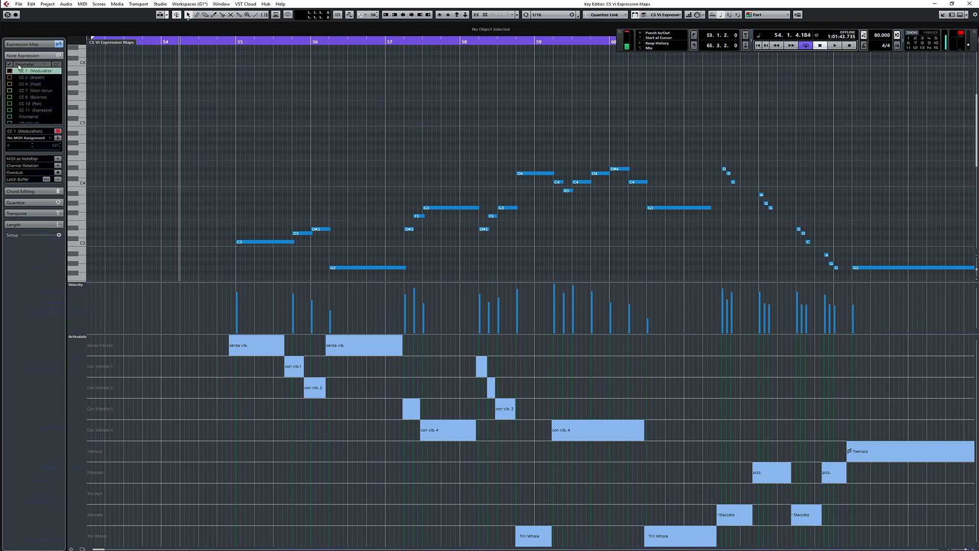
click(30, 44)
click(30, 45)
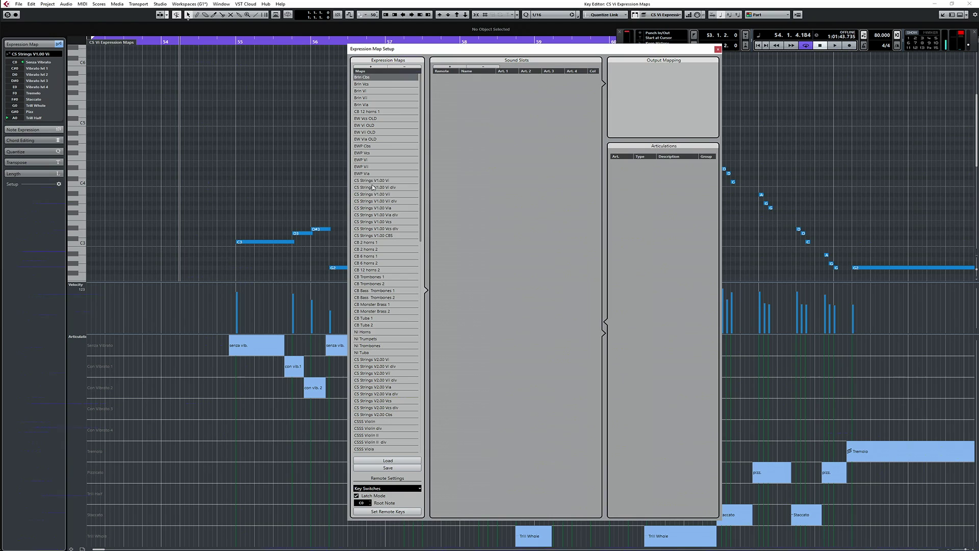
click(376, 182)
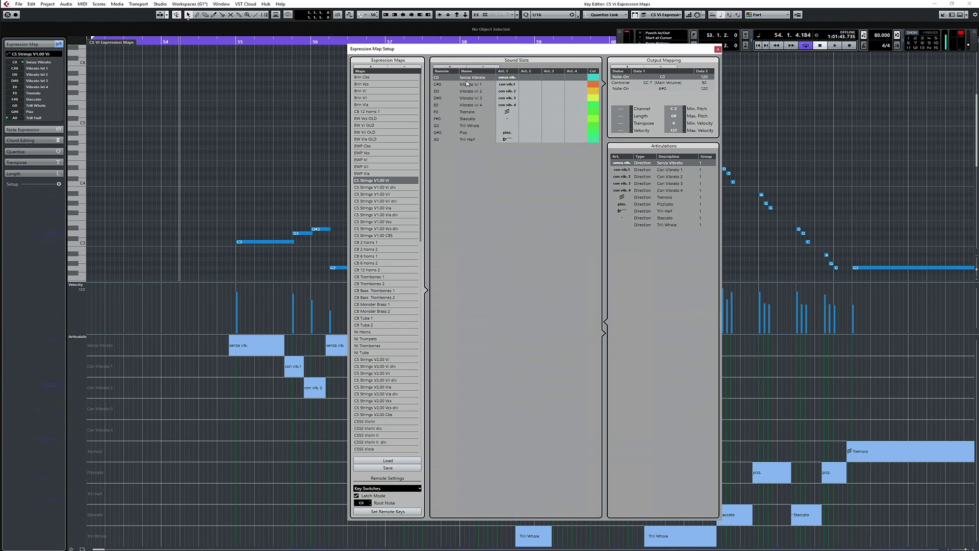
Step: Examine the output mappings of Vibrato lvl 1 and Senza Vibrato, including the CC 7 and A#0 entries, and close the setup
click(467, 83)
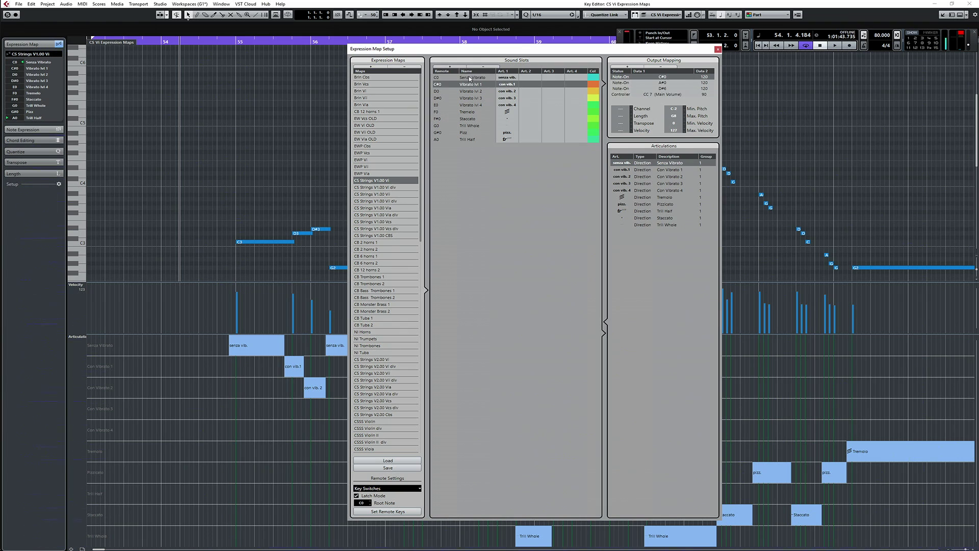
click(470, 77)
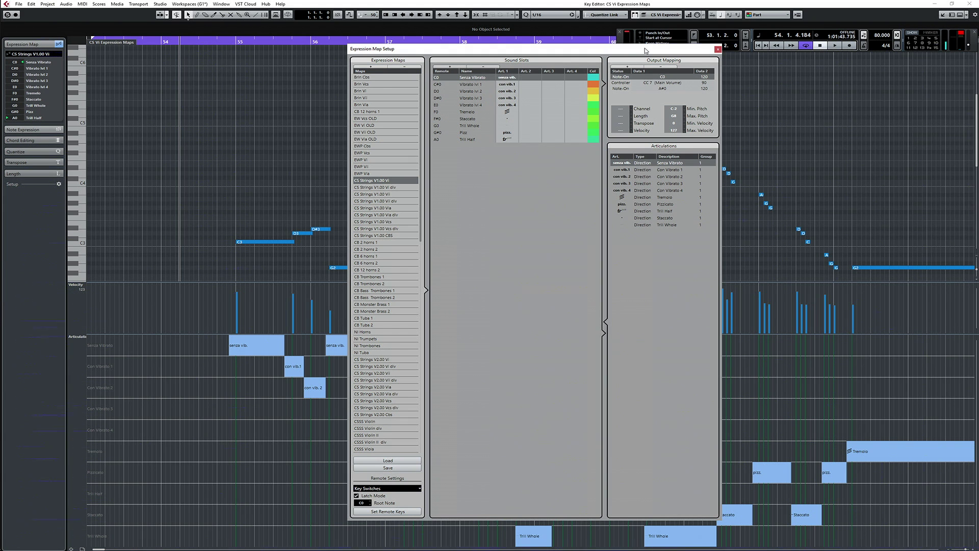
drag(645, 50, 590, 48)
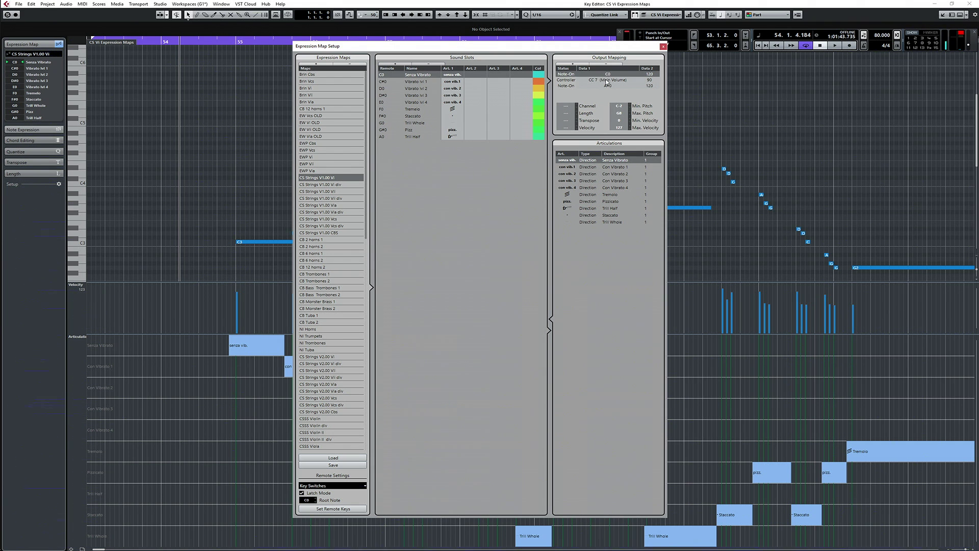
click(607, 80)
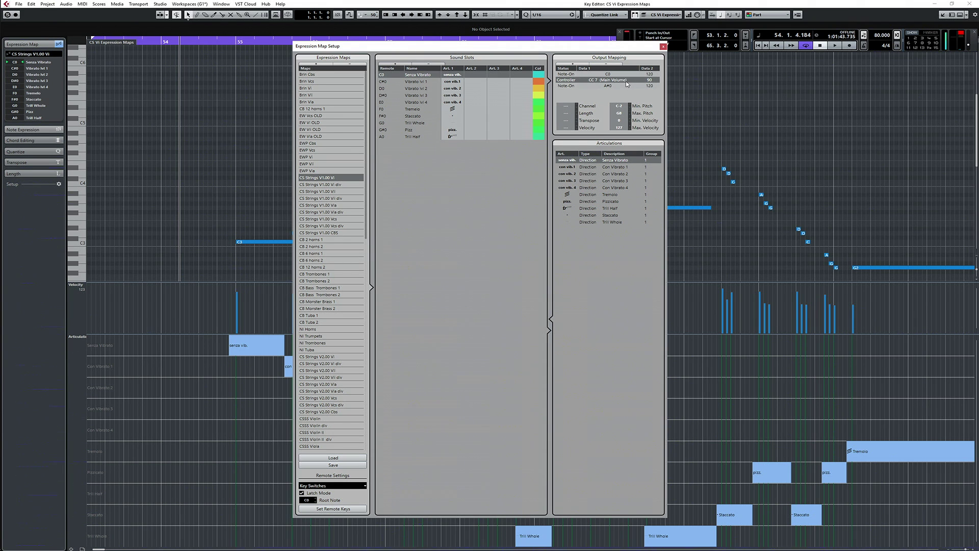
click(596, 86)
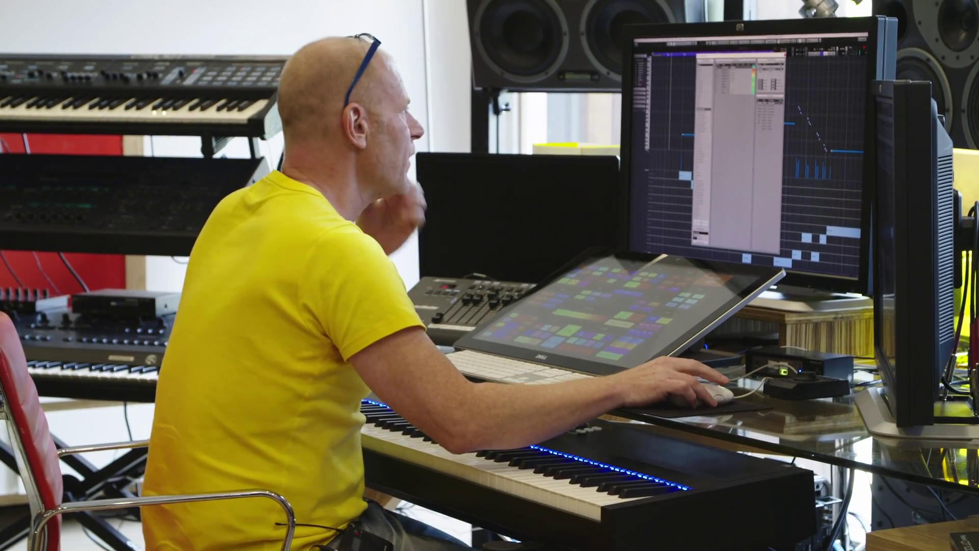
click(579, 86)
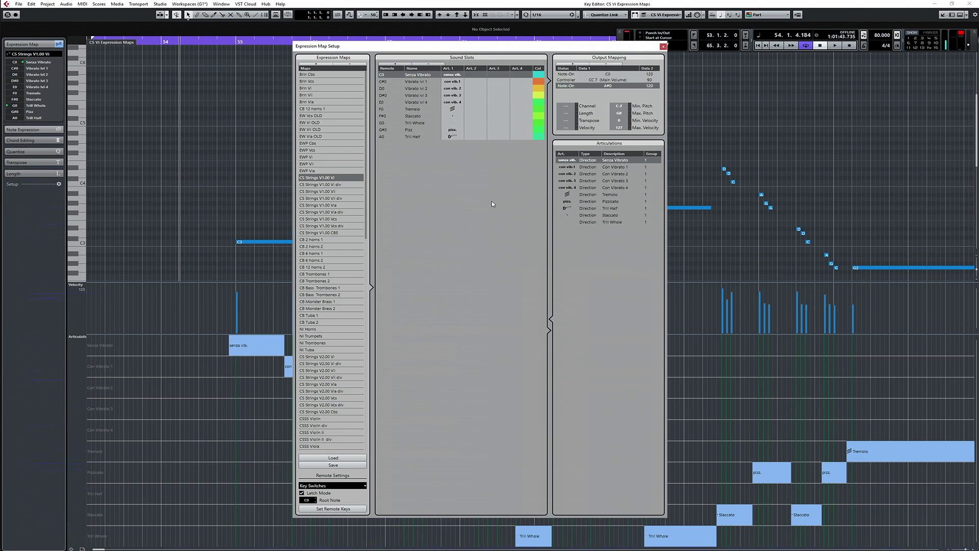
drag(469, 49, 576, 72)
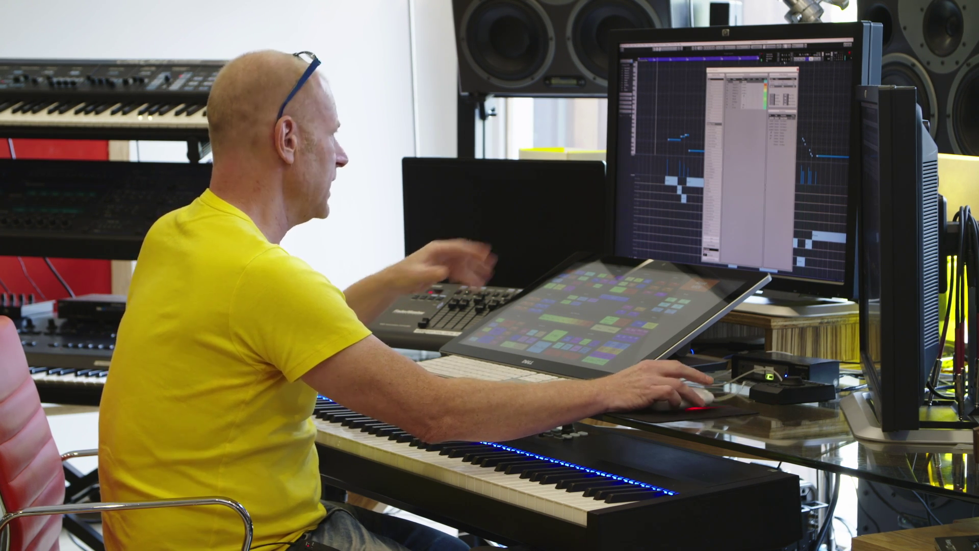
key(Escape)
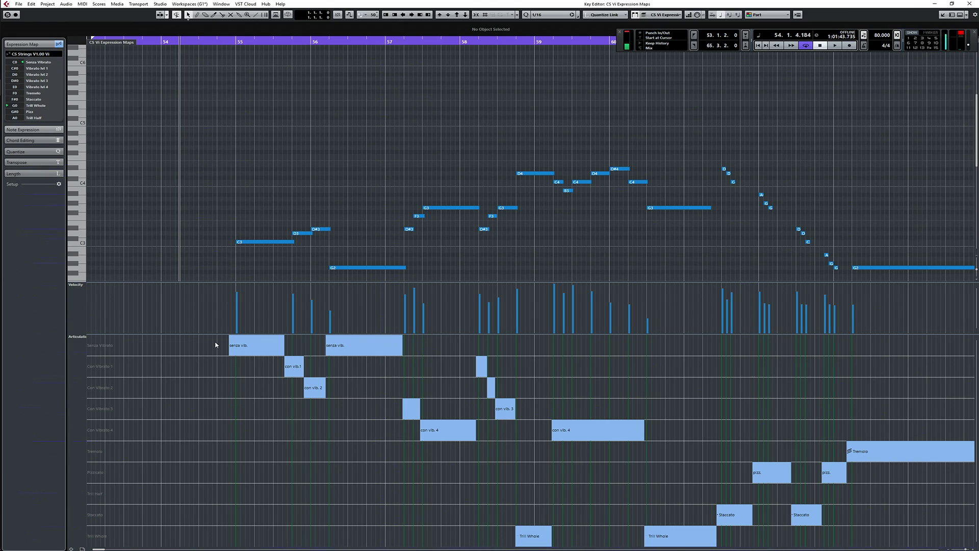
Step: Delete all the existing articulation events from the part's articulation lane
drag(215, 344, 885, 533)
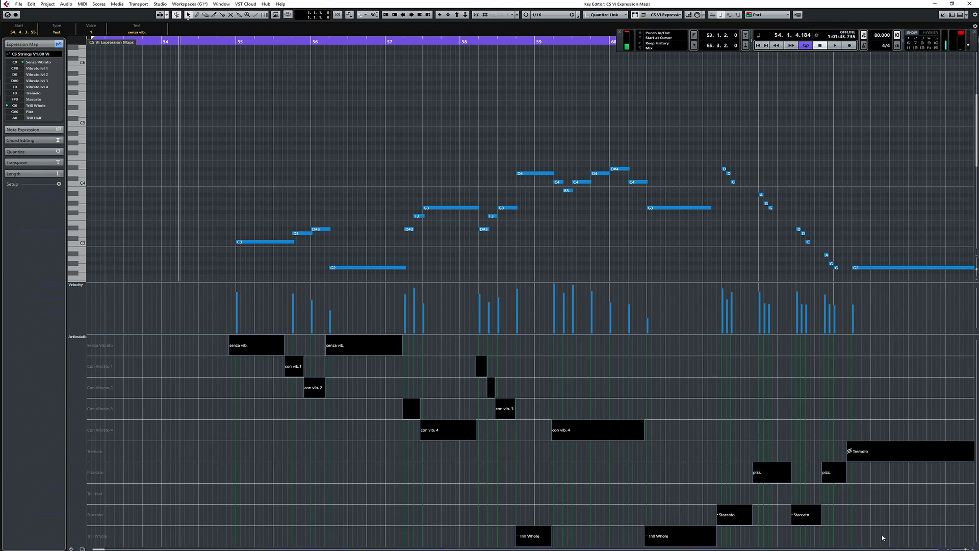
key(Delete)
Step: Enter a Senza Vibrato articulation just before bar 55 and audition the opening note from about bar 54, beat 2
click(188, 40)
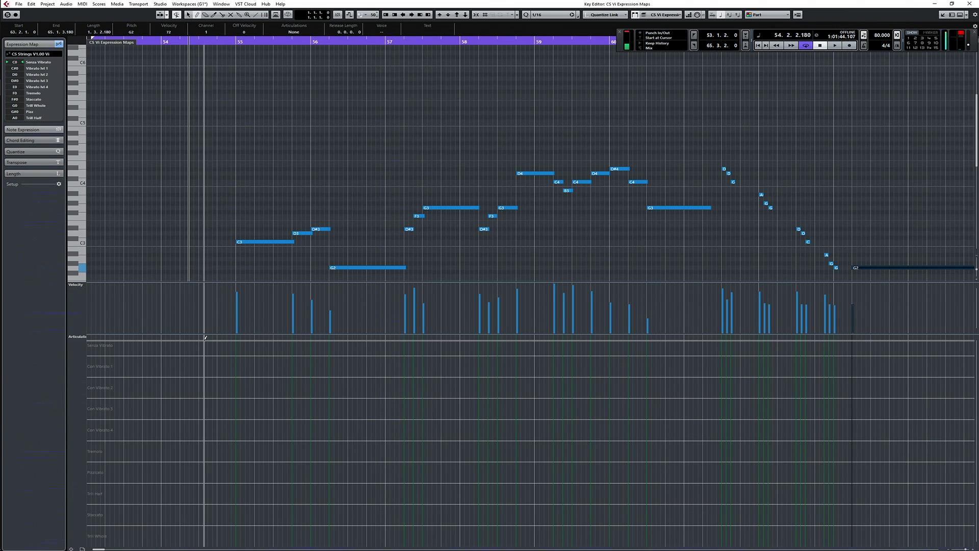
key(ctrl+z)
key(space)
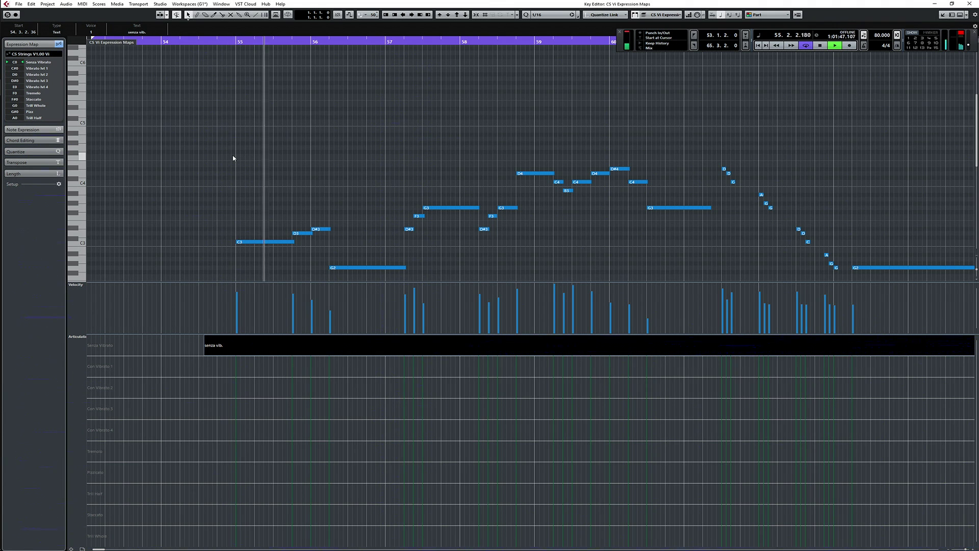
key(space)
key(space)
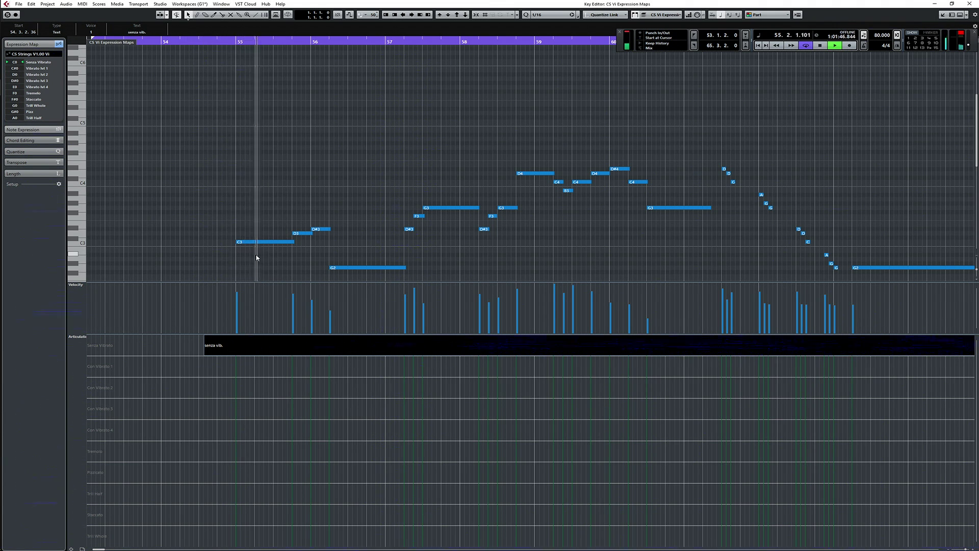
key(space)
Step: Draw a Con Vibrato 1 articulation shortly after the start of the Senza Vibrato event, before bar 55, and audition the phrase
right_click(221, 364)
click(221, 363)
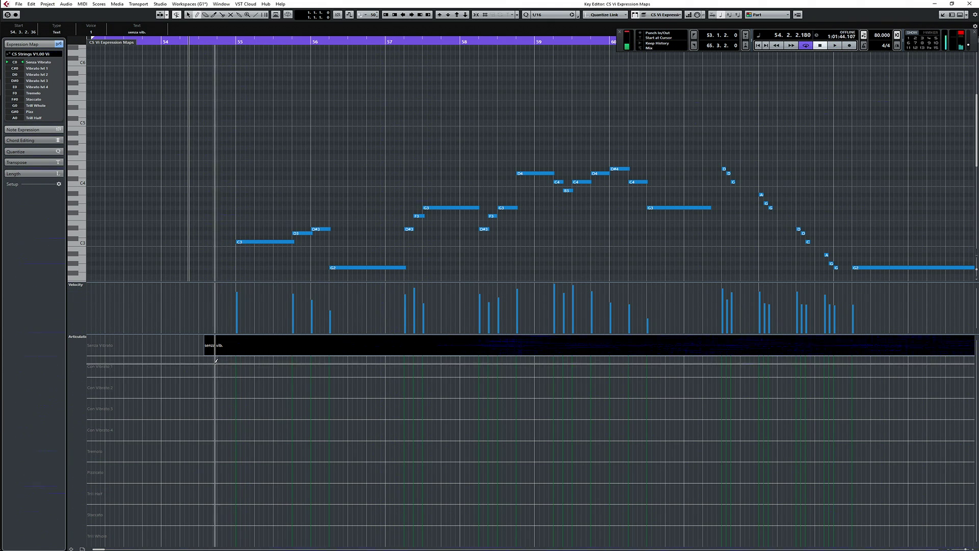
click(218, 366)
key(1)
key(space)
click(263, 207)
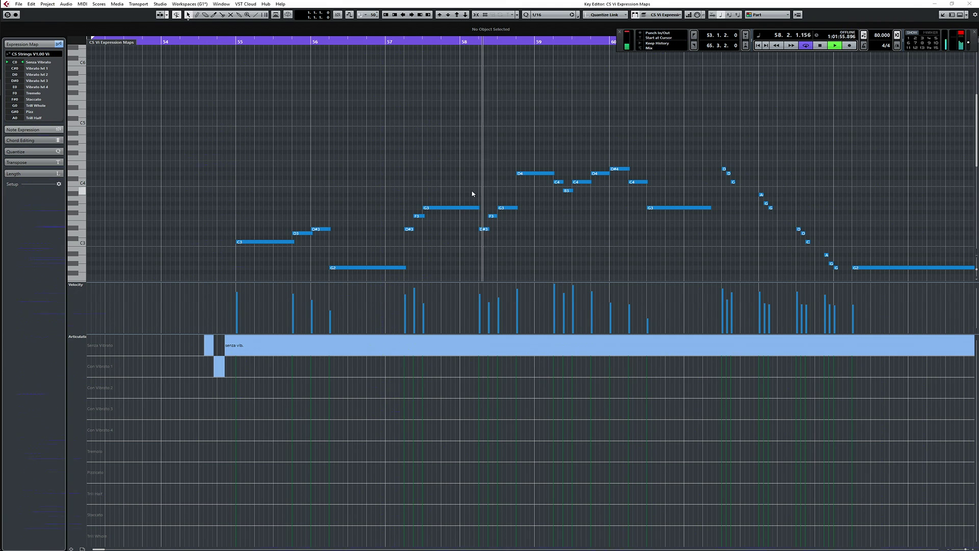
key(space)
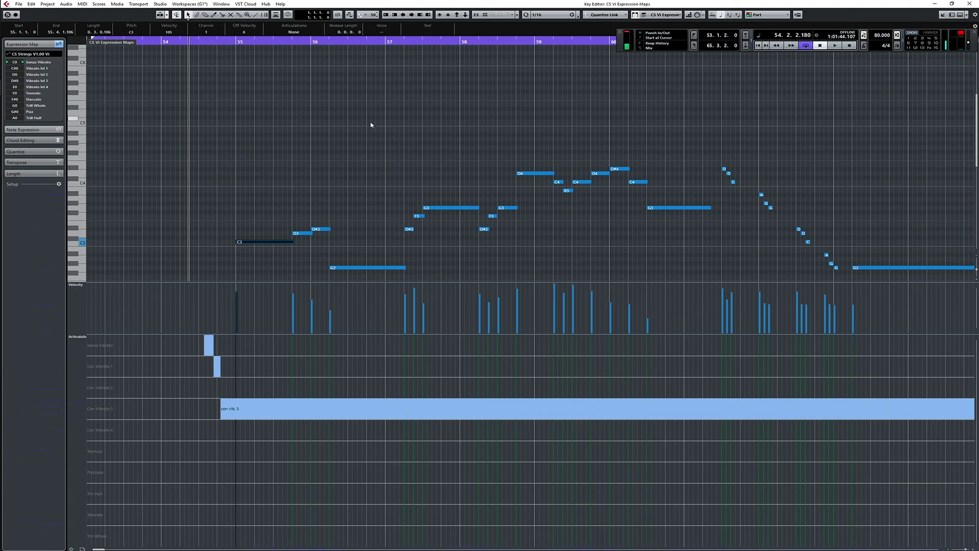
Step: Draw Con Vibrato 2 late in bar 56, Con Vibrato 1 just before bar 58 and Con Vibrato 4 just after it, and audition the phrase
click(294, 44)
click(332, 187)
key(space)
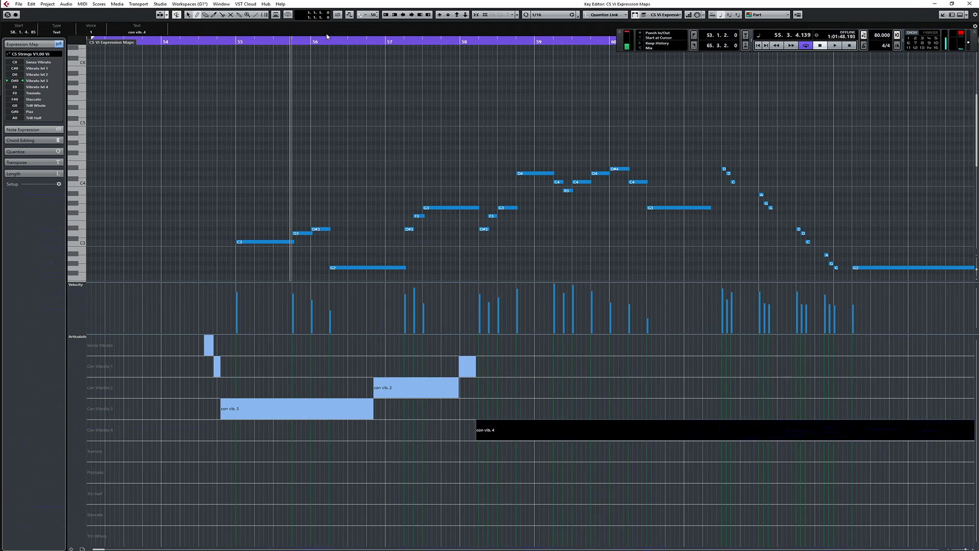
key(space)
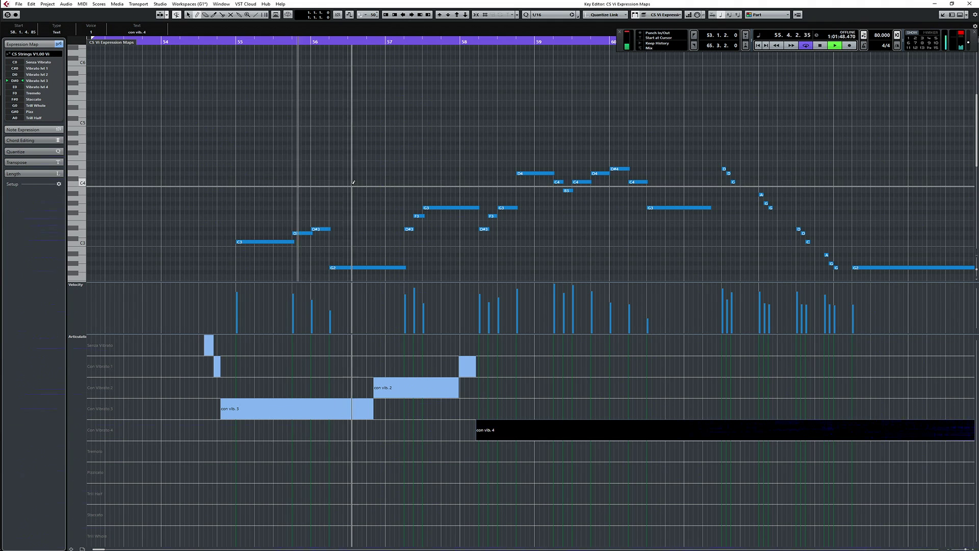
click(392, 181)
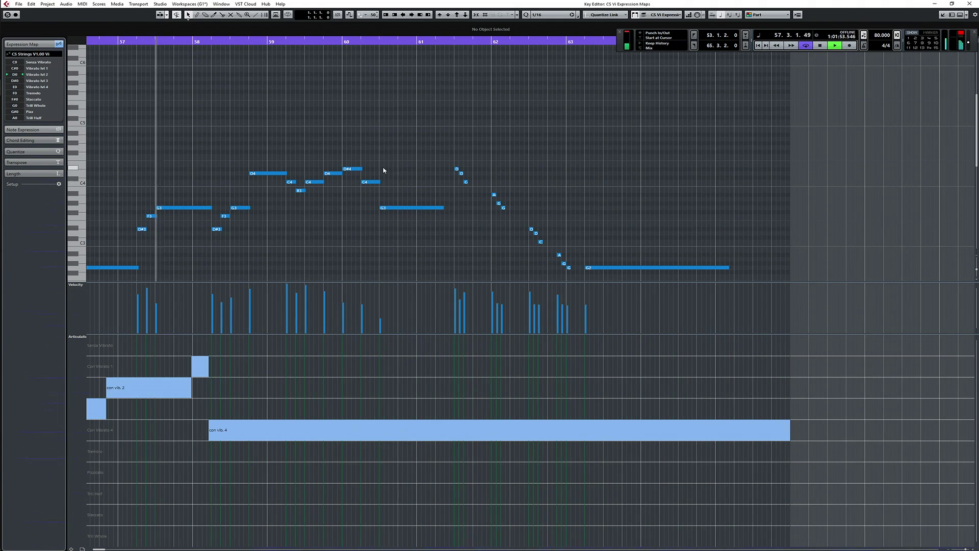
scroll(328, 149, left, 3)
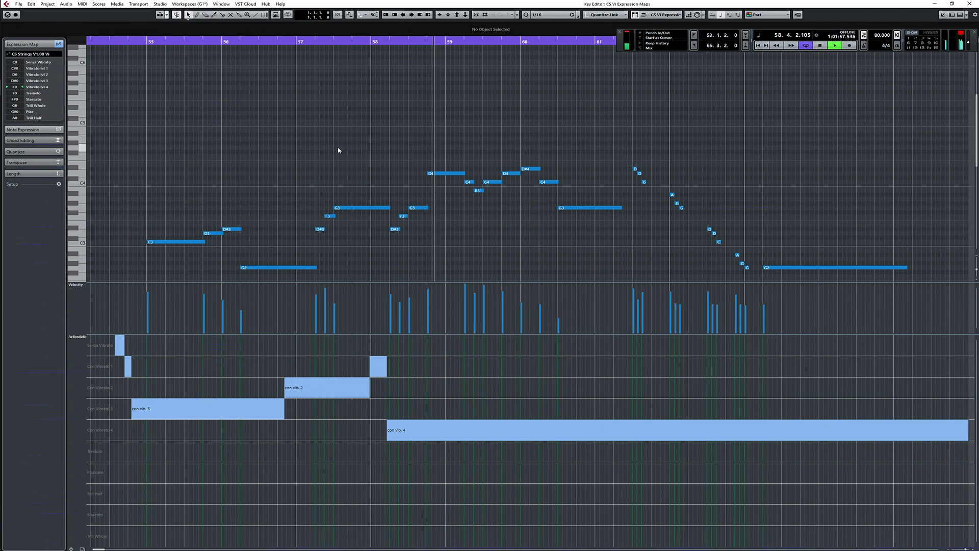
Step: Replace the Con Vibrato 4 articulation with a Tremolo starting just after bar 58 begins, and audition the passage
click(454, 454)
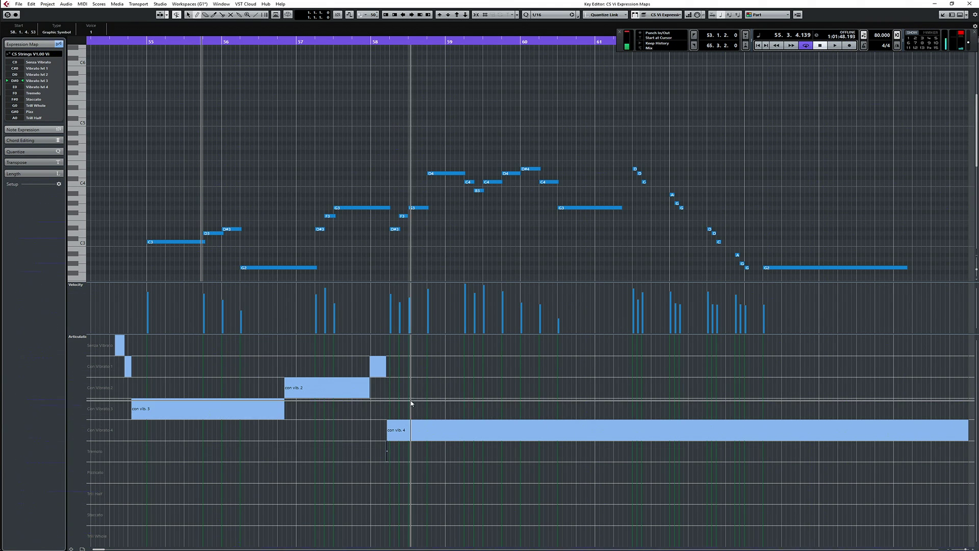
click(428, 433)
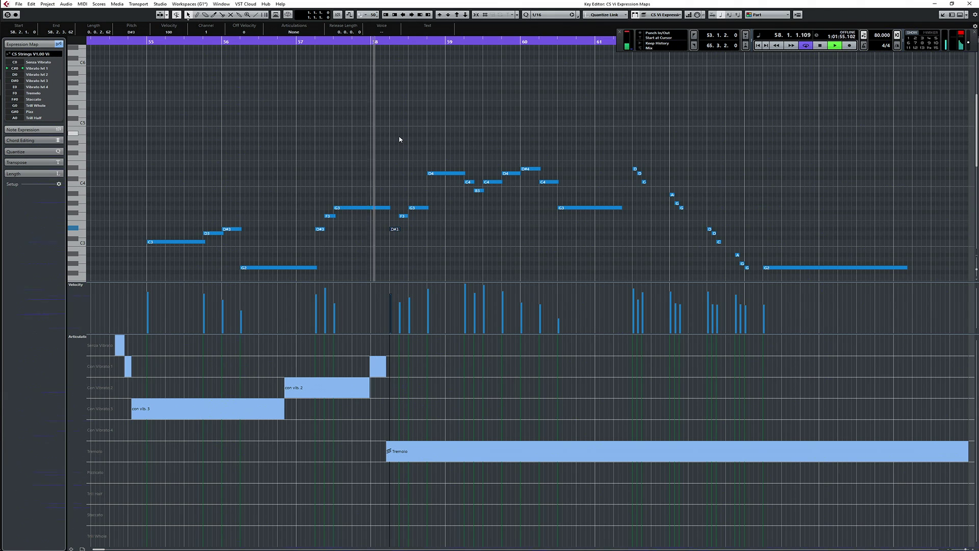
click(399, 140)
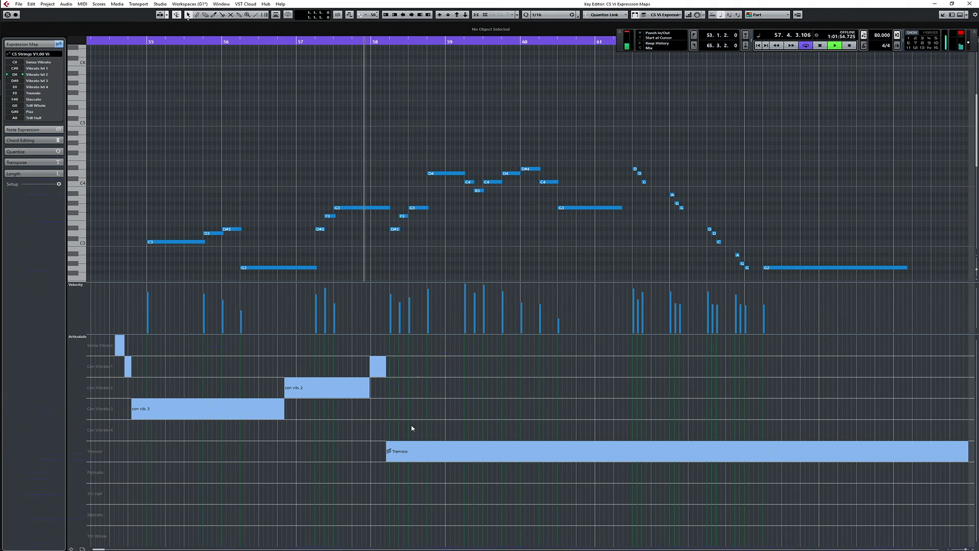
Step: Remove the Tremolo event, draw a Pizzicato articulation from about bar 59, beat 2, and audition the passage
click(406, 455)
click(379, 467)
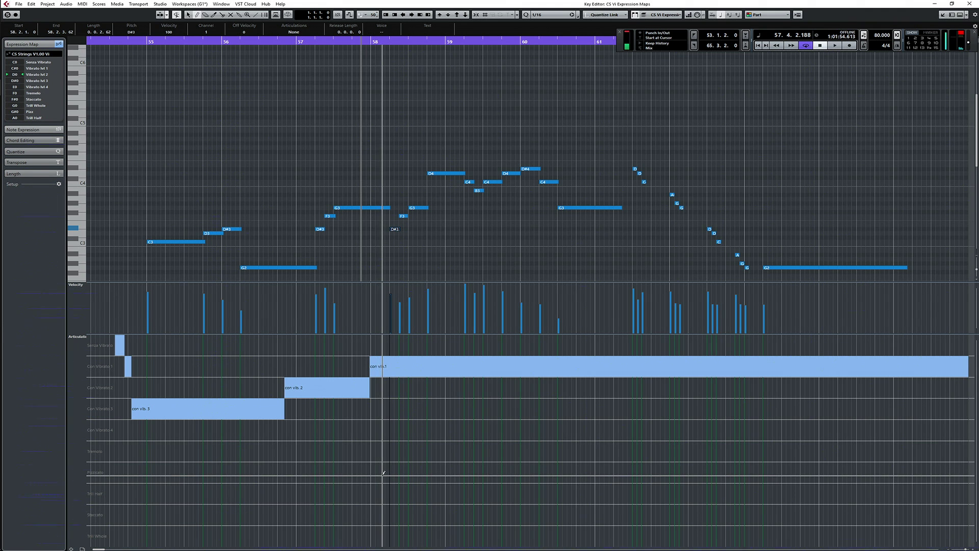
click(382, 472)
key(space)
right_click(368, 246)
click(368, 246)
click(394, 247)
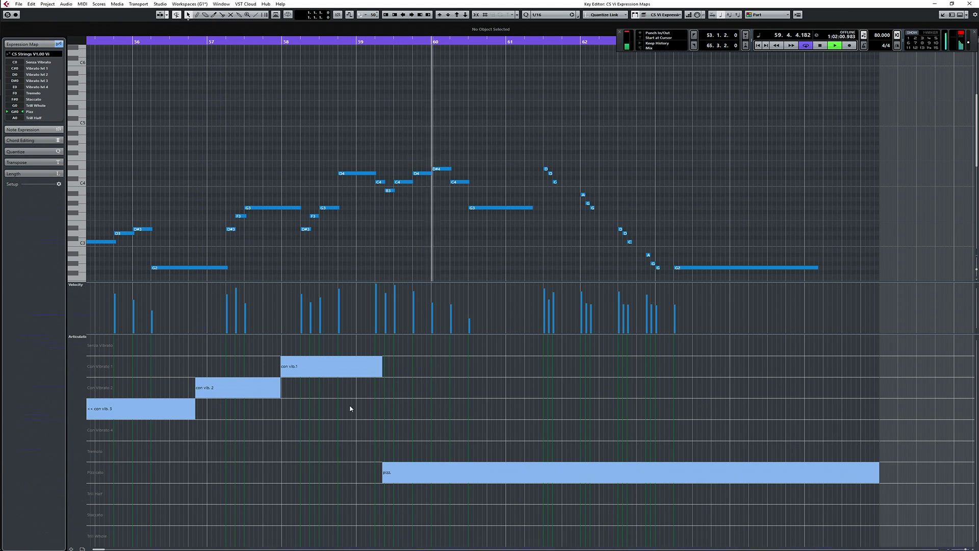
Step: Shift the starts of the Con Vibrato 1 and Pizzicato events slightly earlier, to late bar 57 and bar 59, beat 1, and audition the change
click(379, 375)
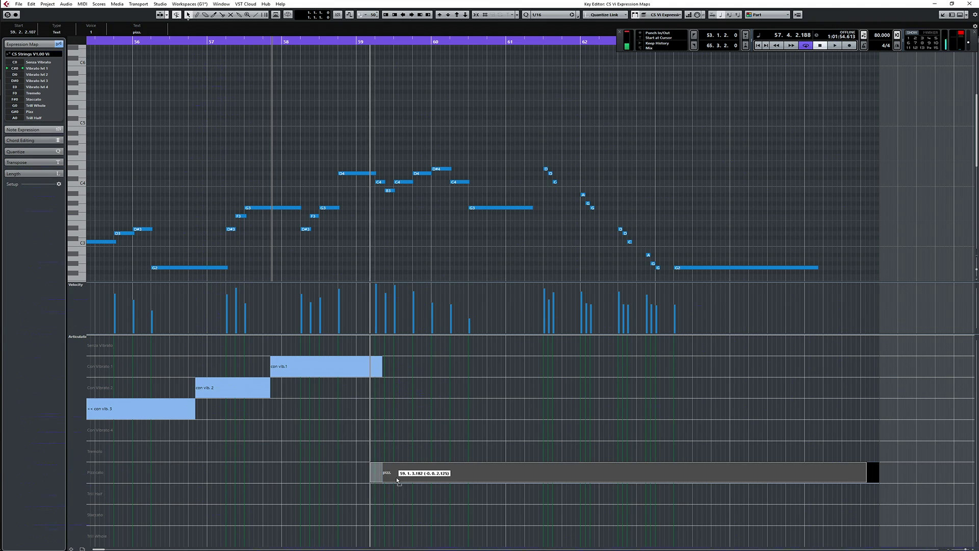
double_click(323, 41)
click(381, 139)
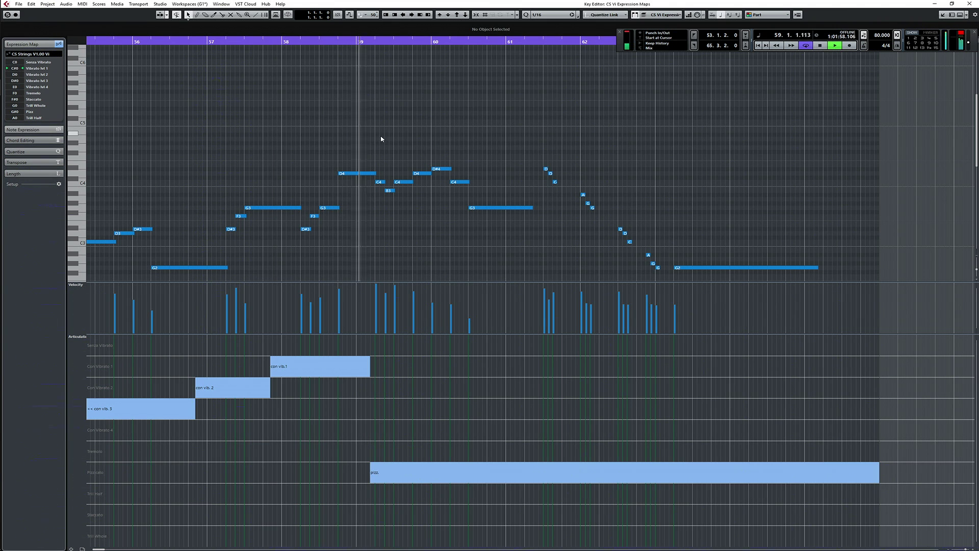
key(space)
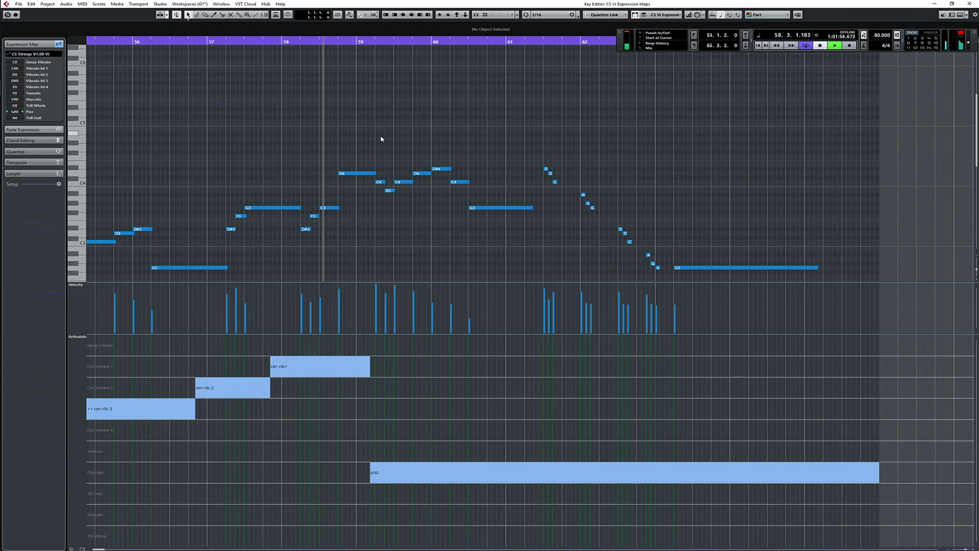
Step: Transpose all notes of the violin part up one octave and audition the opening against the drawn articulations
key(g)
key(g)
key(g)
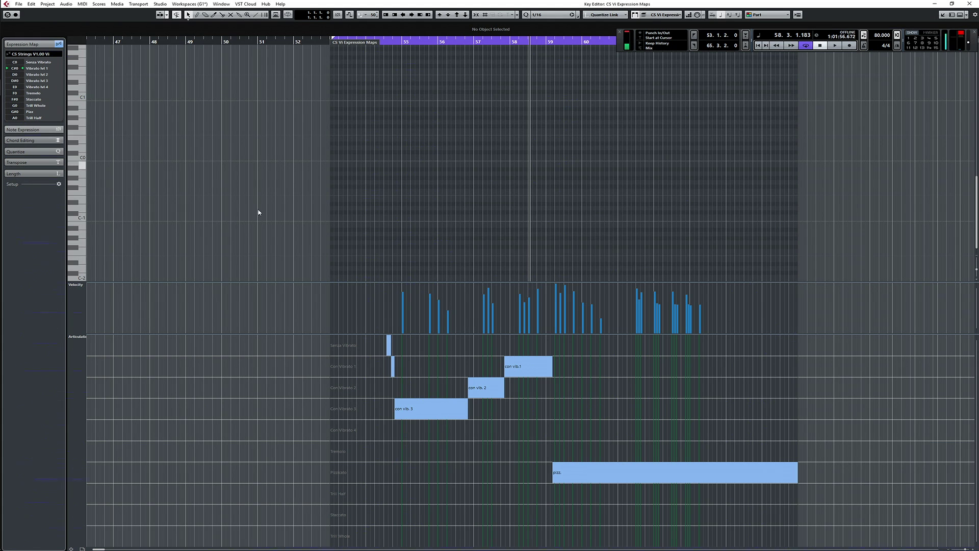
scroll(465, 221, up, 10)
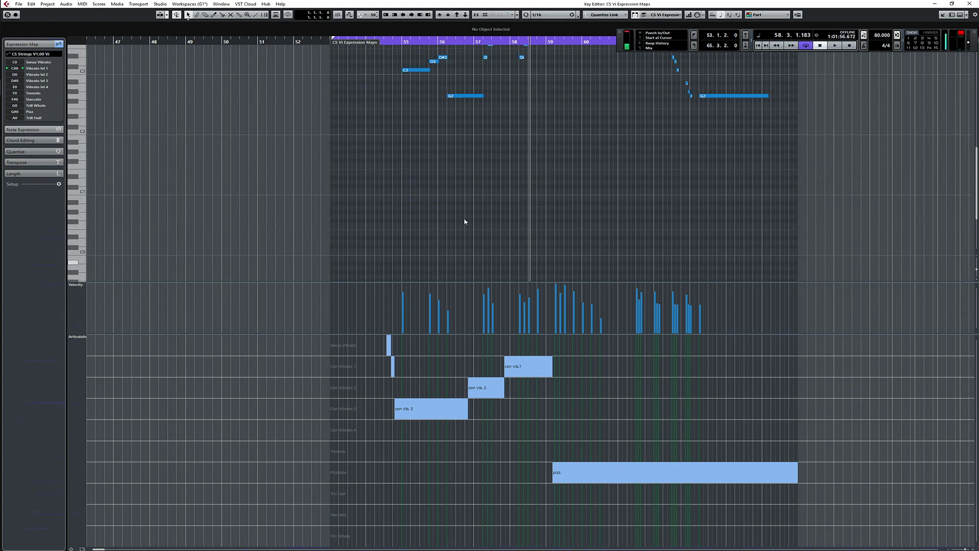
scroll(465, 222, right, 5)
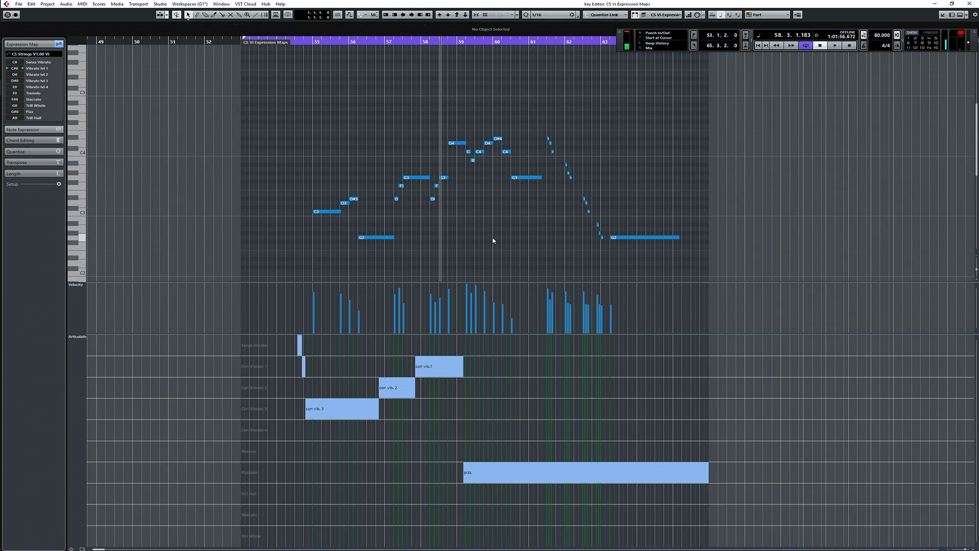
key(ctrl+a)
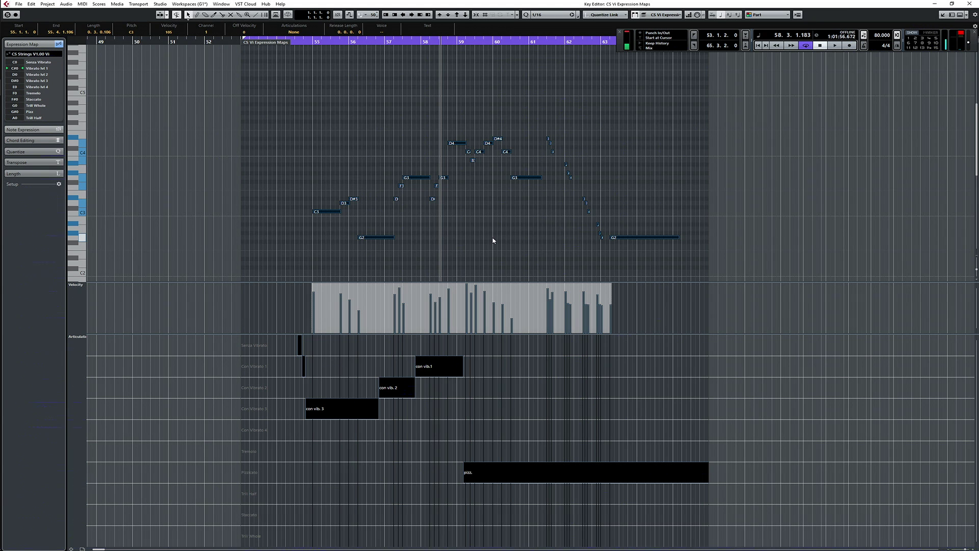
key(shift+Up)
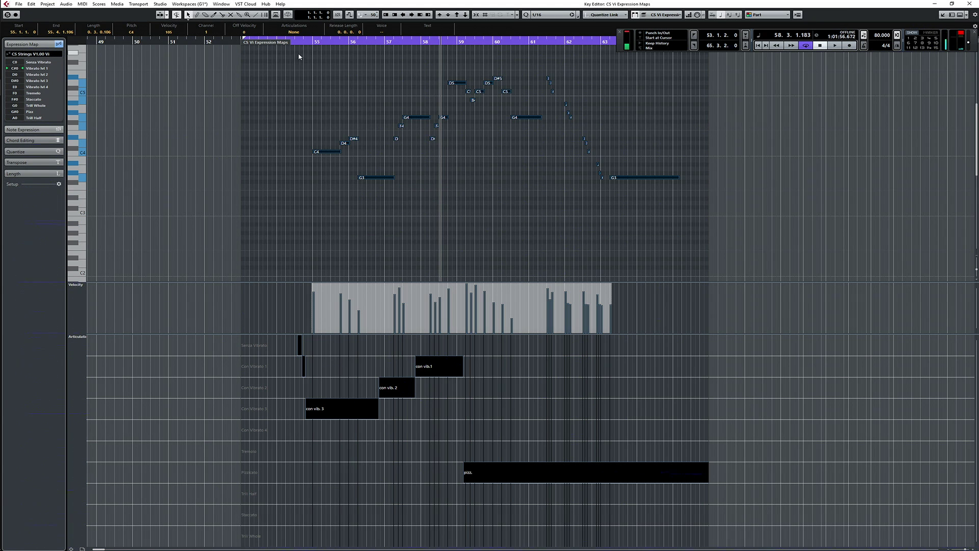
click(335, 95)
key(space)
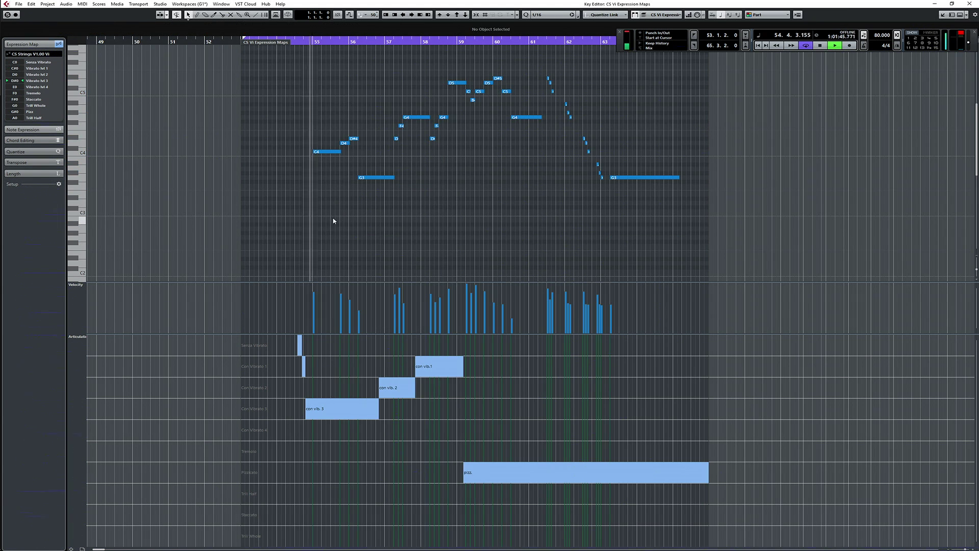
key(space)
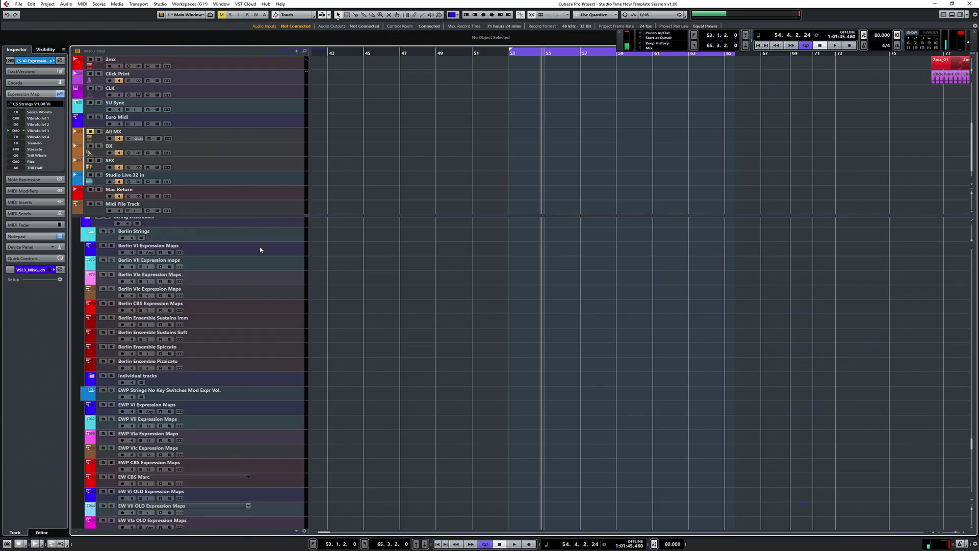
Step: View the Berlin VI Expression Maps track's articulations, and expand the Individual tracks folder and its Berlin Vi subfolder to examine the tracks
click(260, 252)
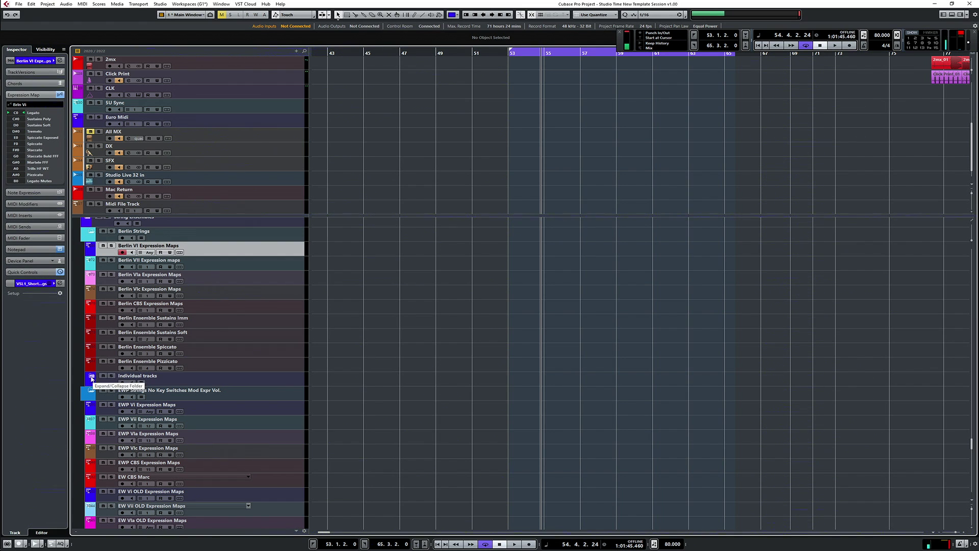
click(136, 383)
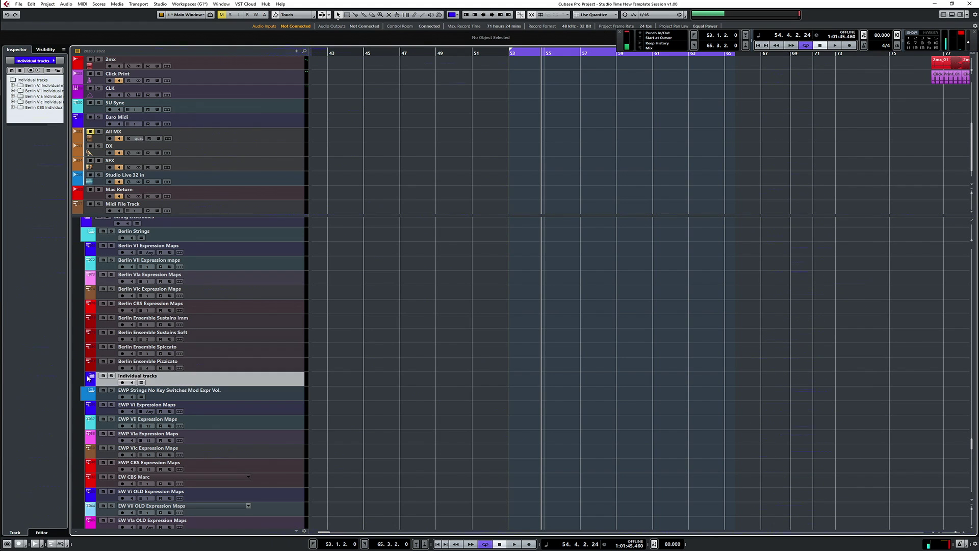
click(91, 378)
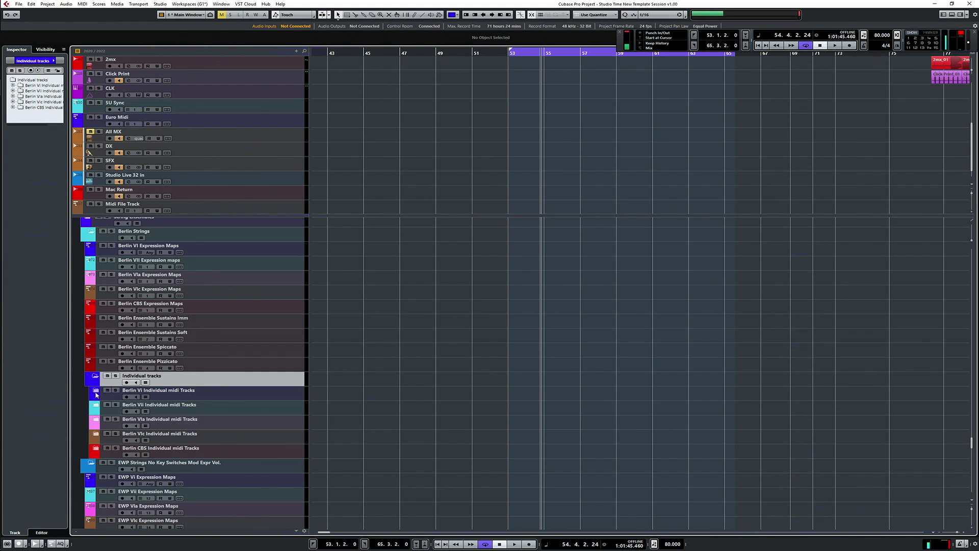
click(96, 394)
scroll(434, 344, down, 3)
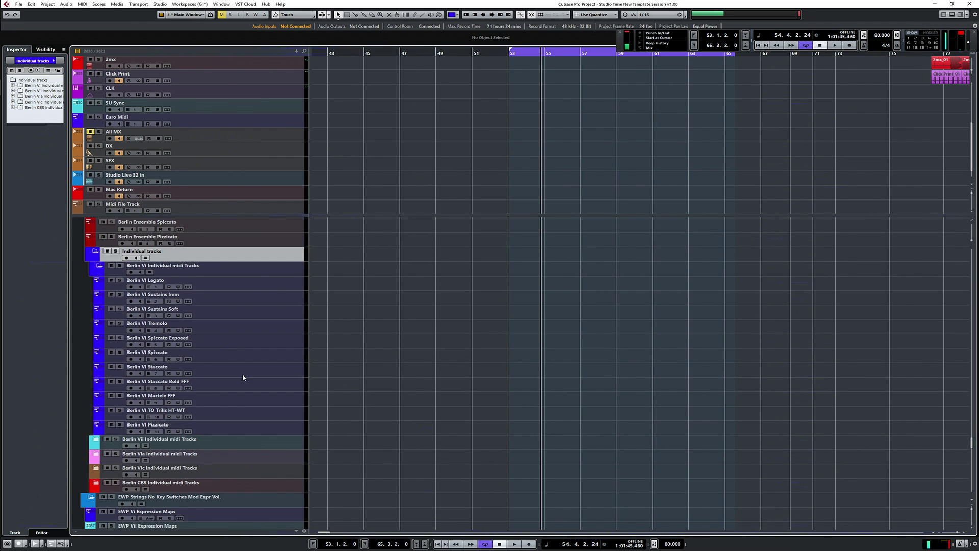
Step: Expand the Berlin Vii, Vla, Vlc and CBS individual MIDI track folders to examine their separate articulation tracks
click(96, 441)
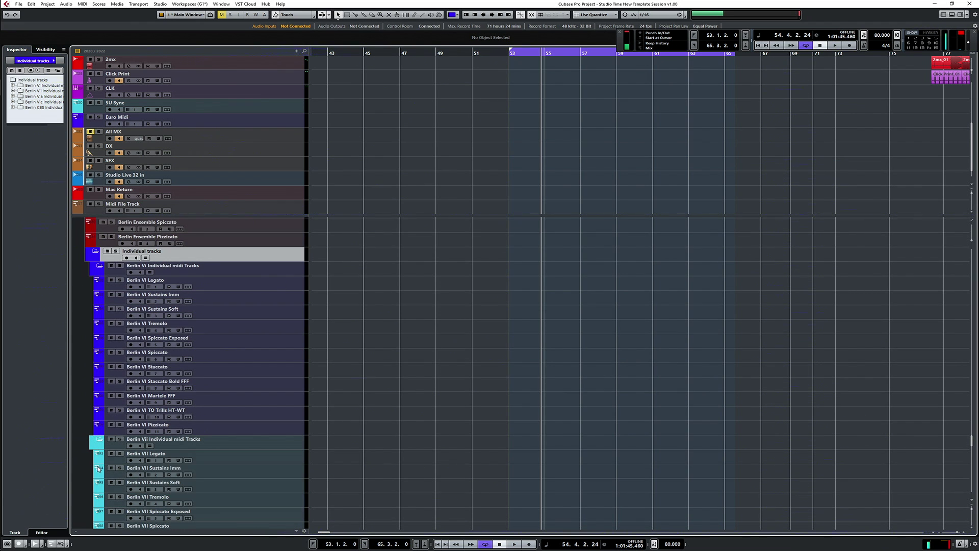
scroll(439, 343, down, 4)
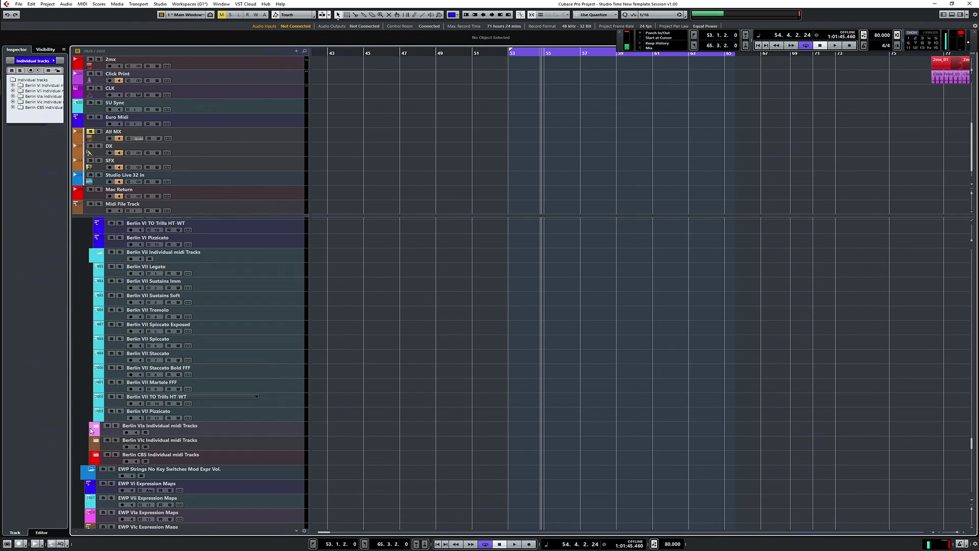
click(96, 428)
scroll(402, 350, down, 4)
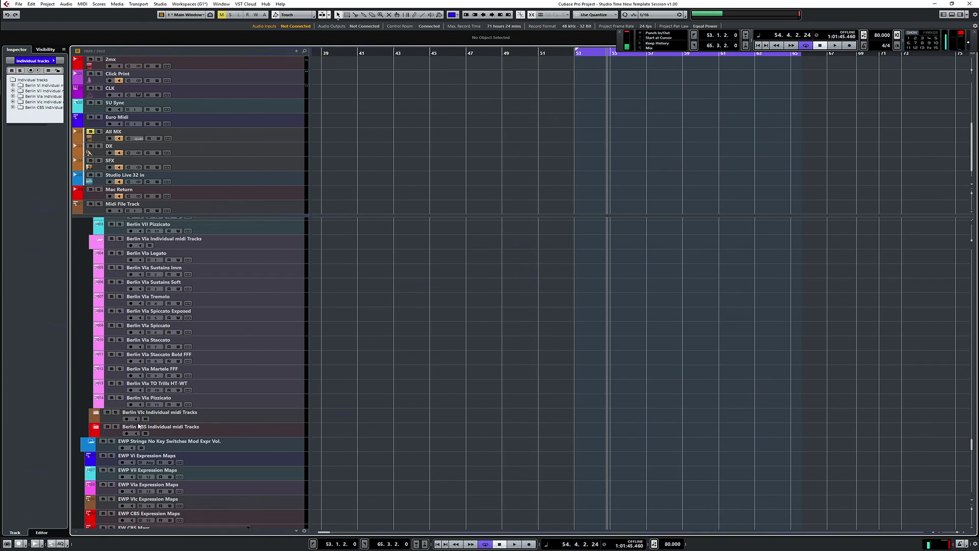
click(96, 412)
scroll(376, 360, down, 4)
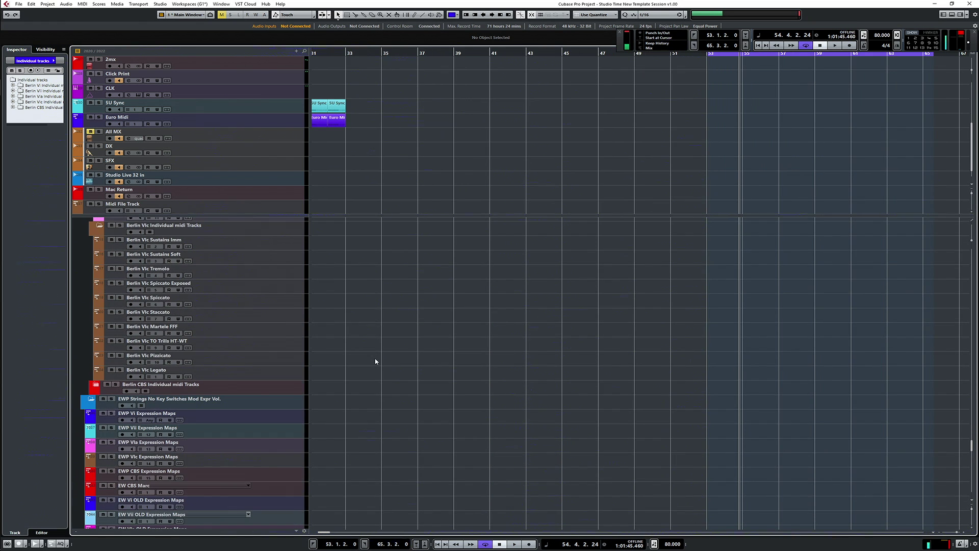
click(95, 386)
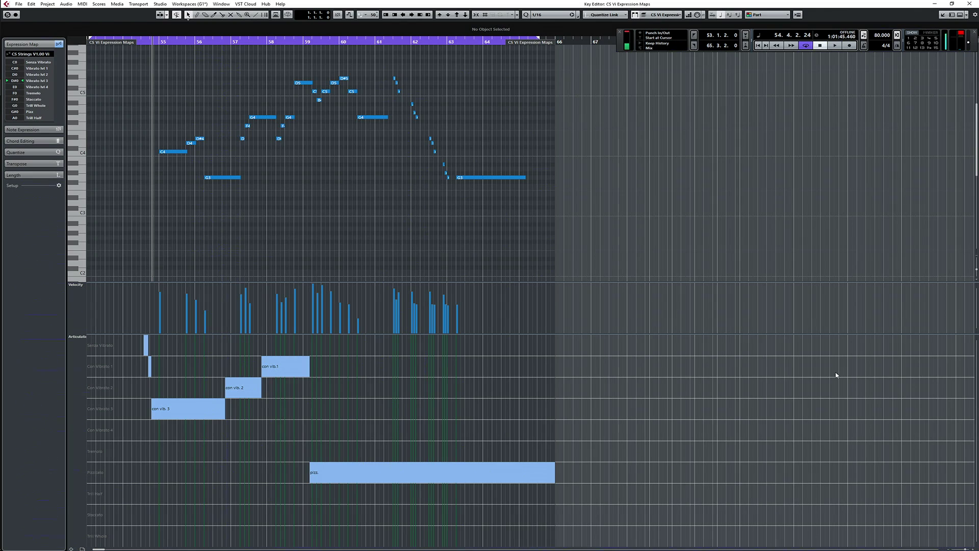
Step: Undo the octave transposition and all the drawn articulation edits until the part's original articulation events are restored
key(ctrl+z)
key(ctrl+z)
key(ctrl+z)
key(ctrl+z)
key(ctrl+z)
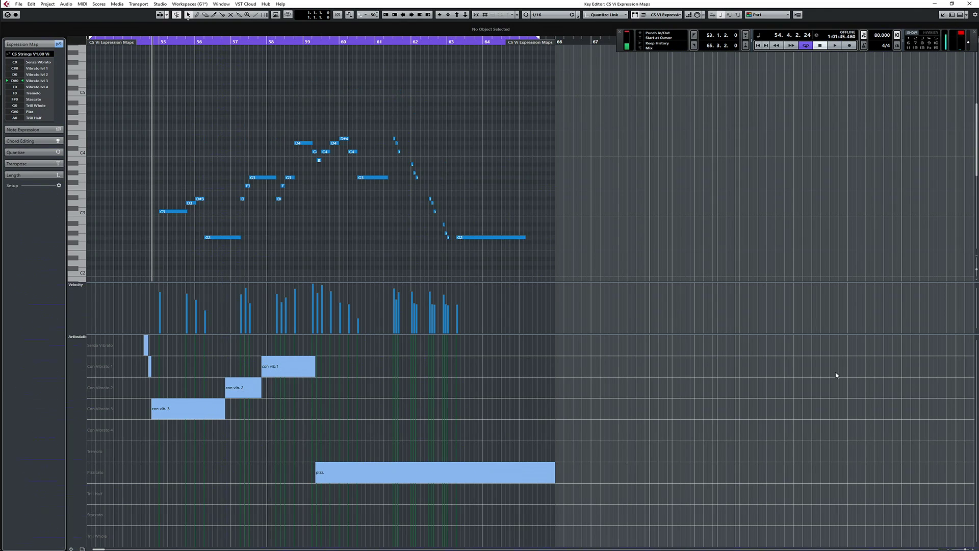
key(ctrl+z)
key(ctrl+z)
key(ctrl+z)
key(ctrl+z)
key(ctrl+z)
key(ctrl+z)
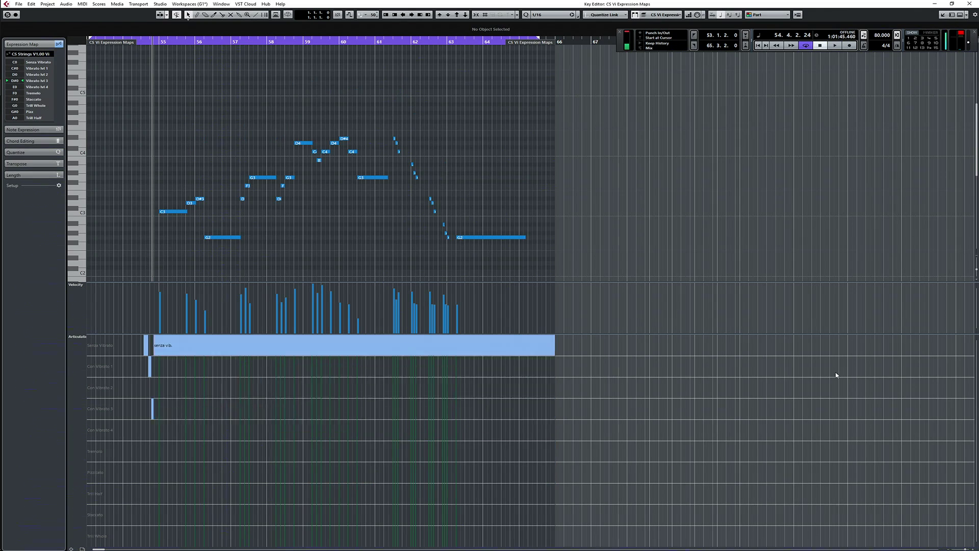
key(ctrl+shift+z)
key(ctrl+shift+z)
key(ctrl+shift+z)
key(ctrl+shift+z)
key(ctrl+shift+z)
key(ctrl+shift+z)
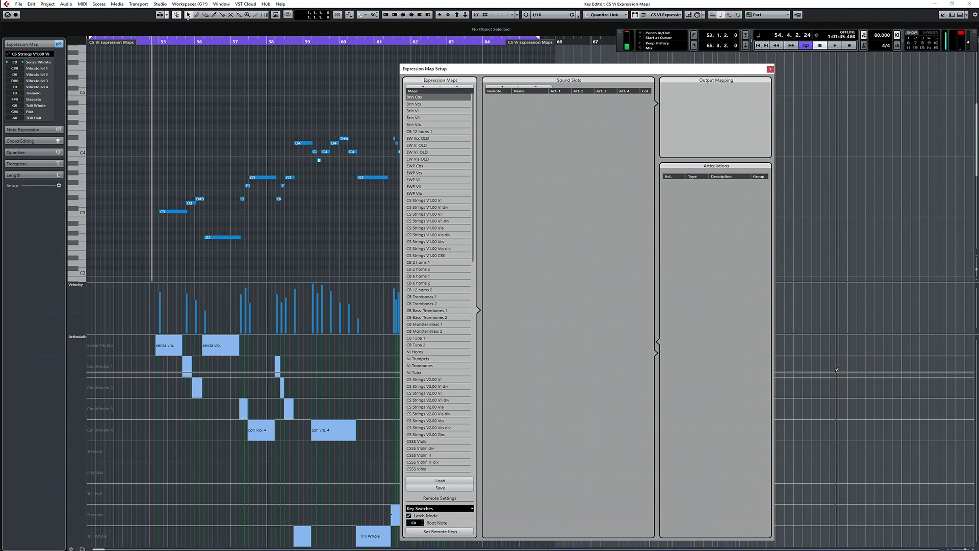
Step: Move the Expression Map Setup window clear of the lane labels and add thirteen blank expression maps to the list
drag(584, 69, 526, 45)
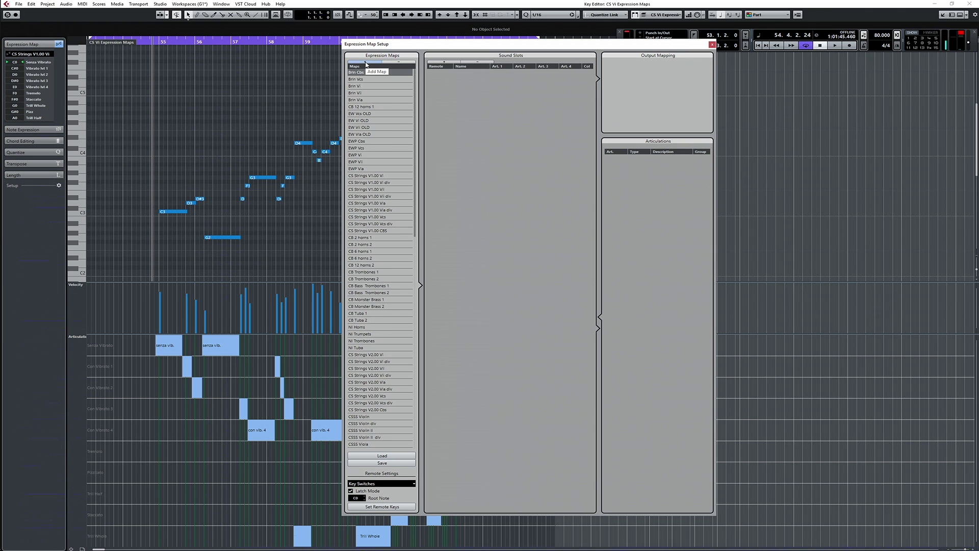
click(365, 63)
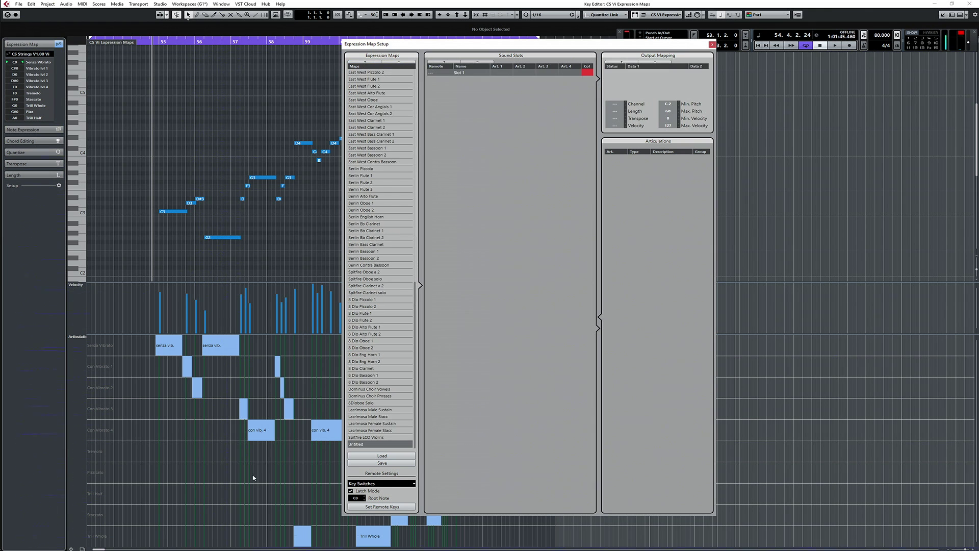
click(373, 63)
click(372, 63)
click(373, 63)
click(372, 63)
click(373, 63)
click(373, 63)
click(372, 63)
click(373, 63)
click(372, 63)
click(373, 63)
click(372, 62)
click(373, 63)
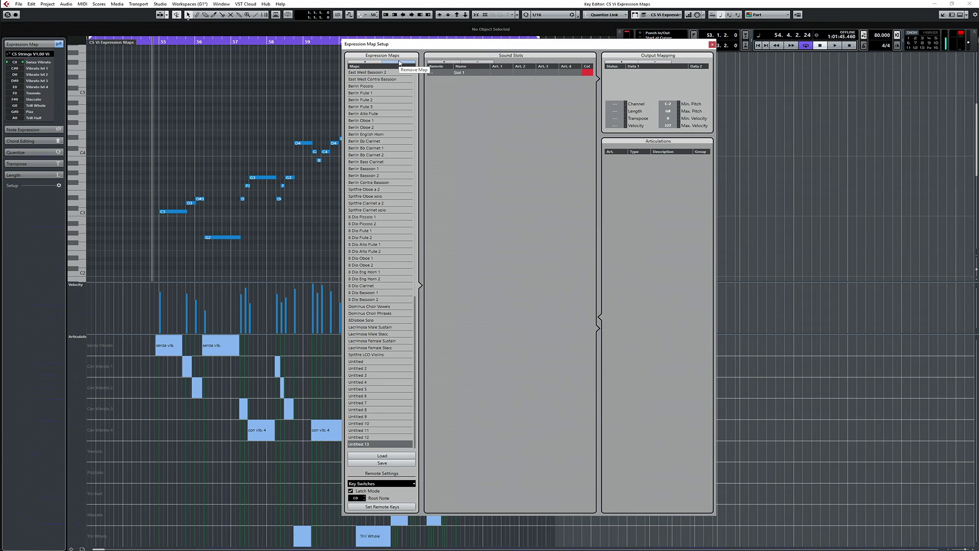
Step: Remove the surplus blank expression maps from the list, leaving only the single map named Untitled
click(399, 62)
double_click(400, 62)
double_click(400, 62)
double_click(399, 62)
double_click(399, 63)
click(399, 62)
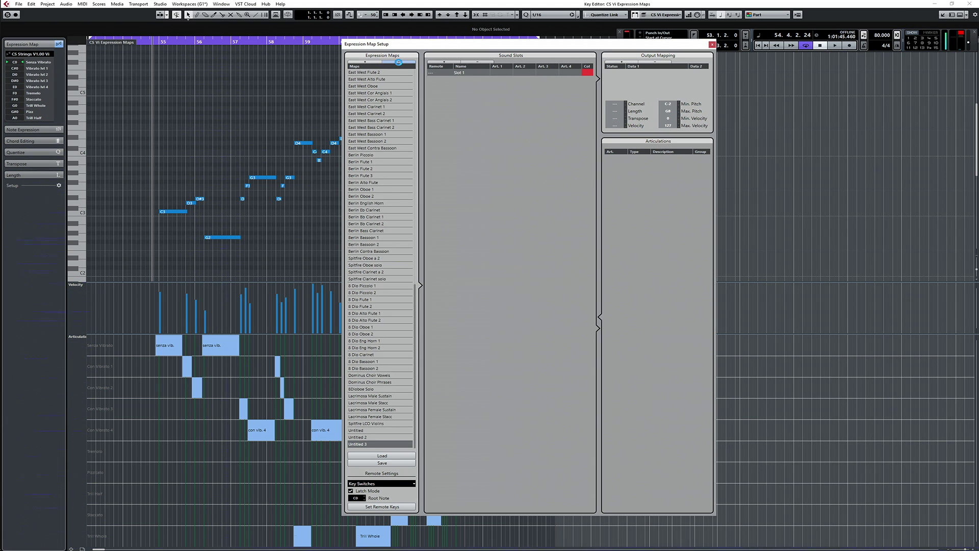
click(399, 62)
click(399, 62)
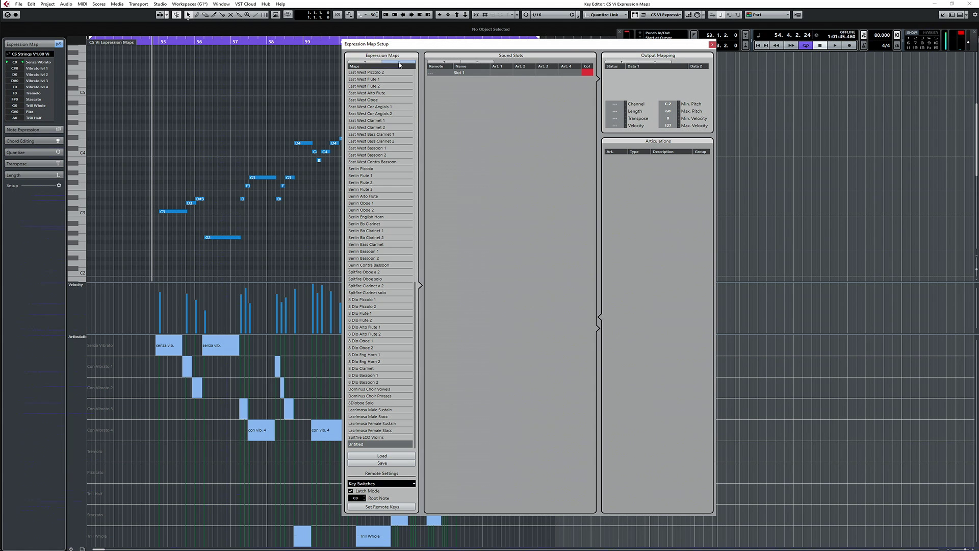
Step: Rename the remaining Untitled map as "Studio time test Expression map"
double_click(368, 445)
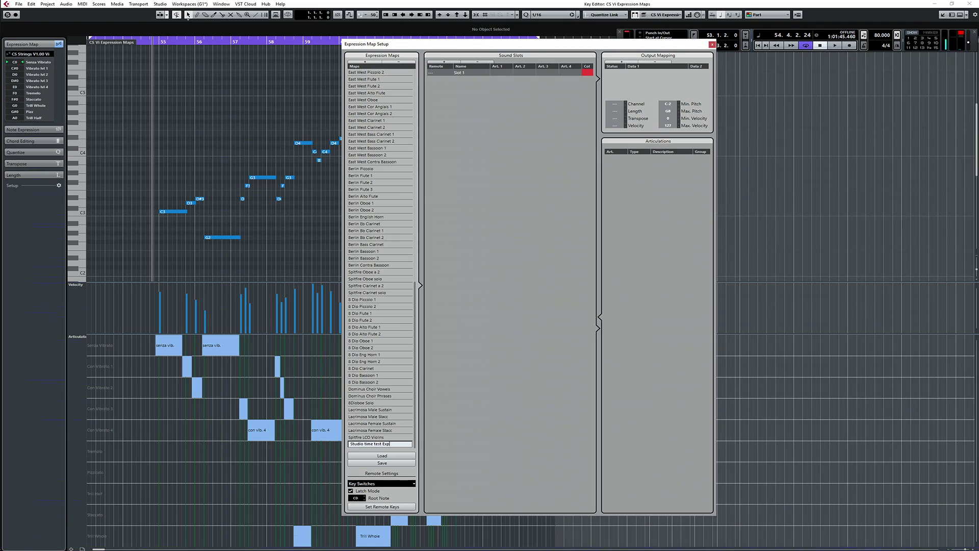
text(map)
key(Return)
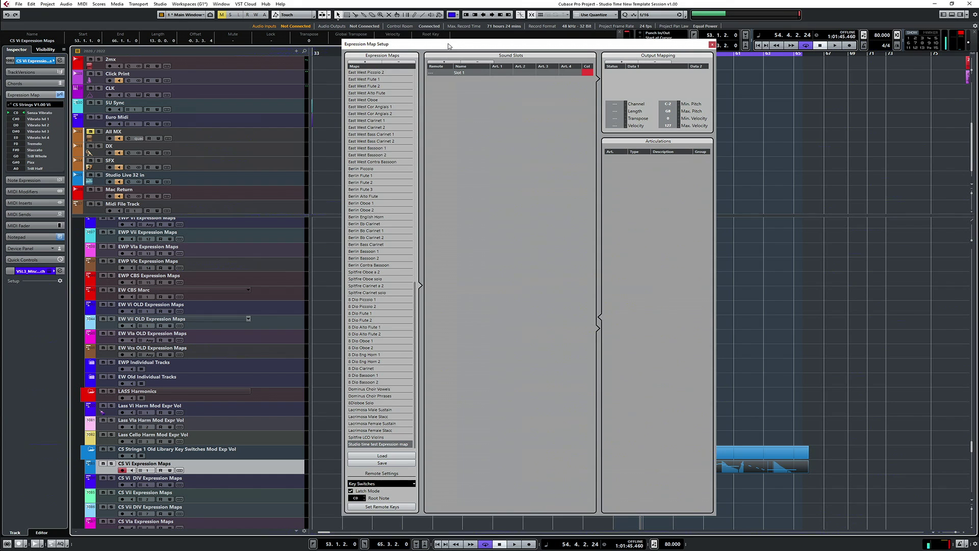
Step: Assign the Studio time test Expression map to the CS Vi Expression Maps track in place of its current map
drag(448, 46, 511, 42)
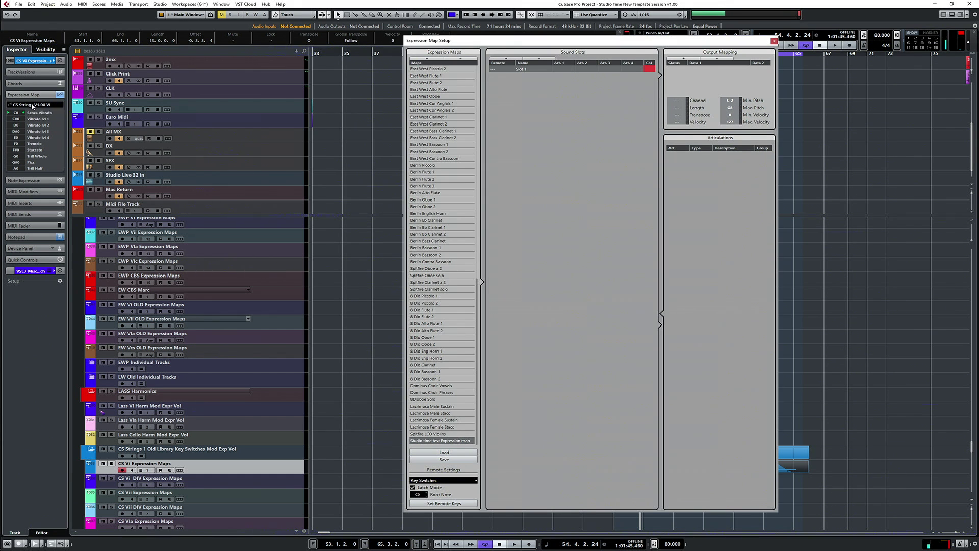
click(32, 105)
click(35, 19)
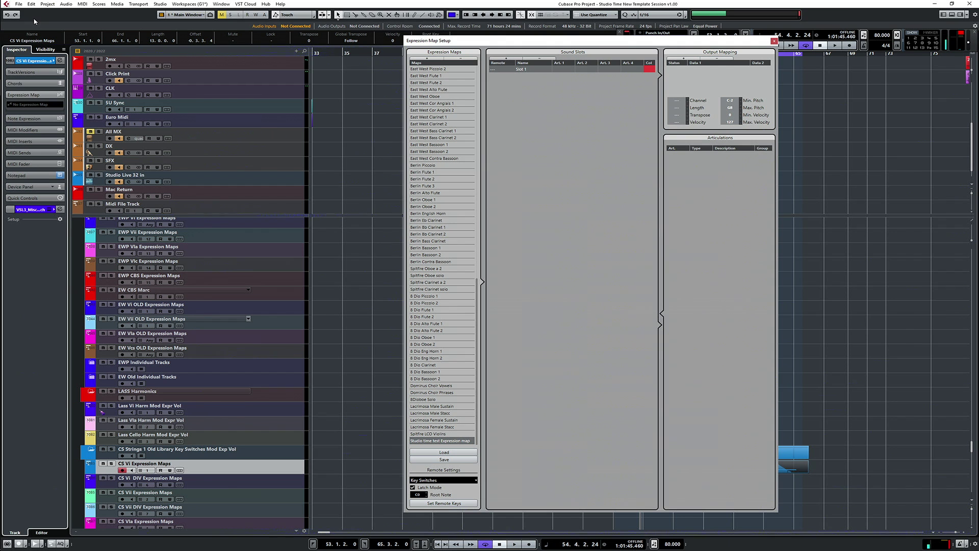
click(36, 105)
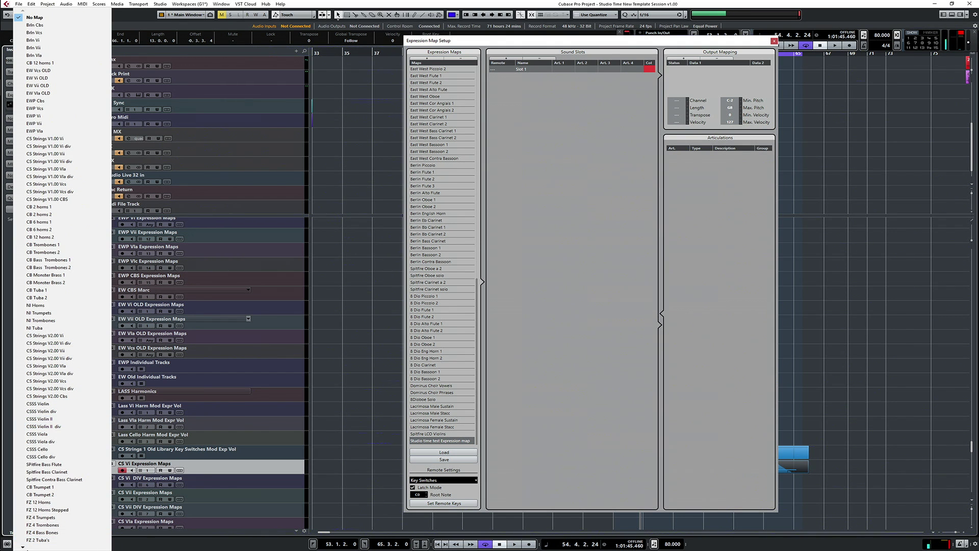
mouse_move(23, 547)
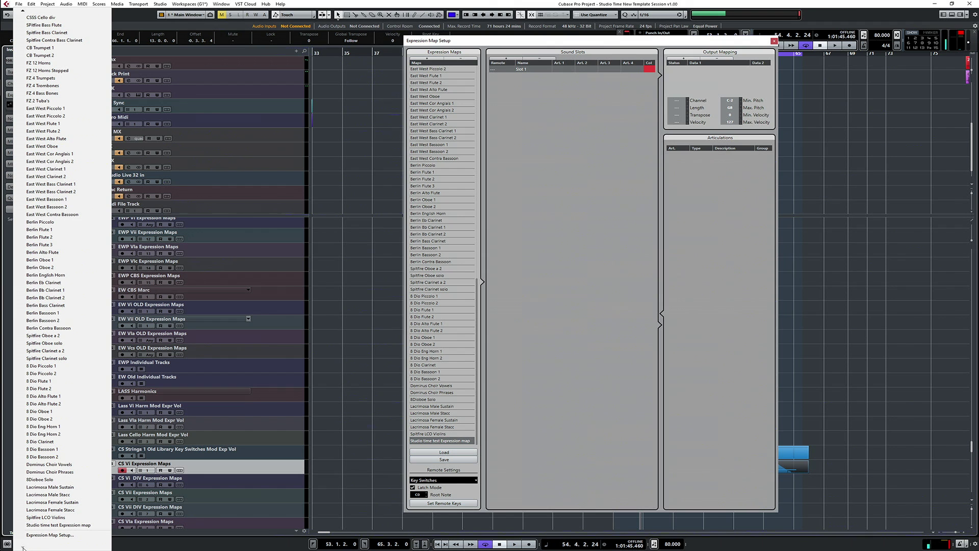
click(47, 525)
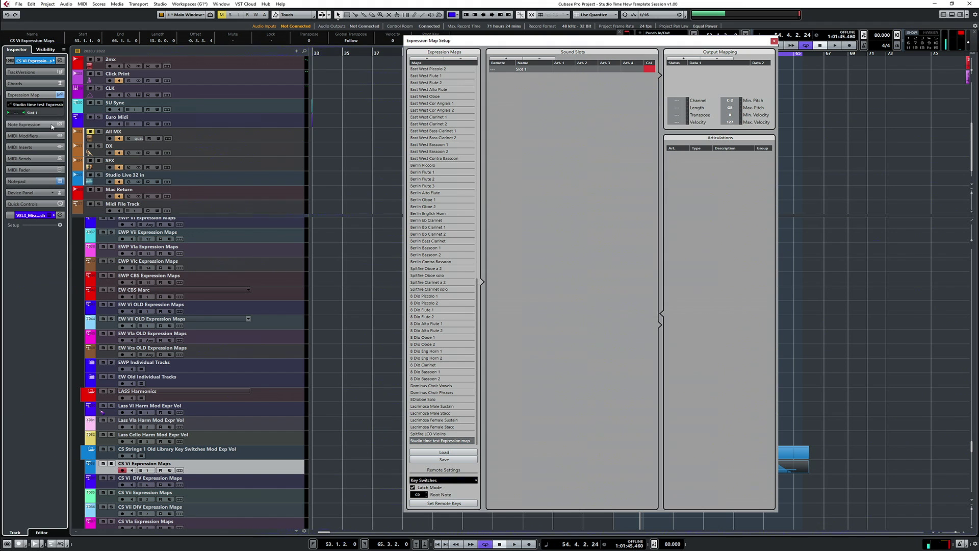
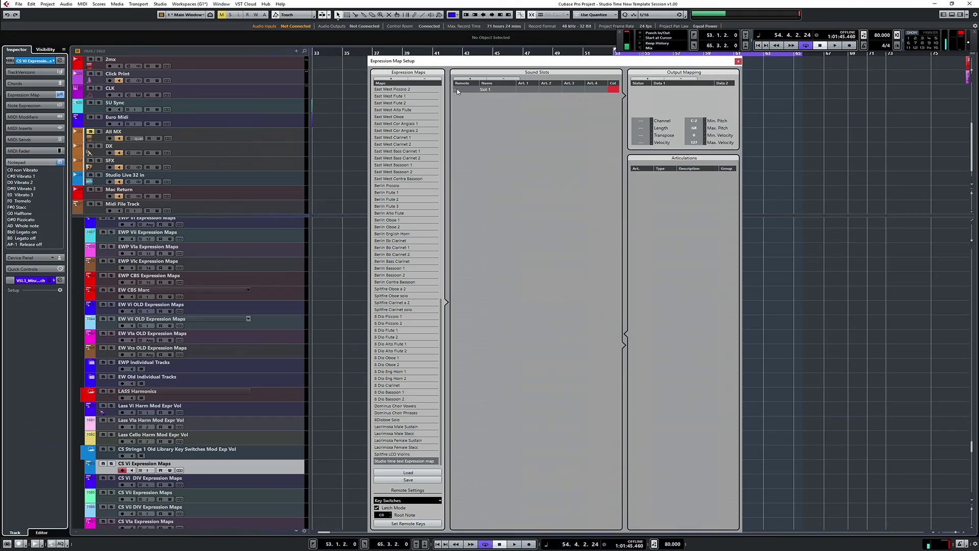
Step: Set the first sound slot's remote key to C1 and its output mapping to Note-On F#0
double_click(459, 91)
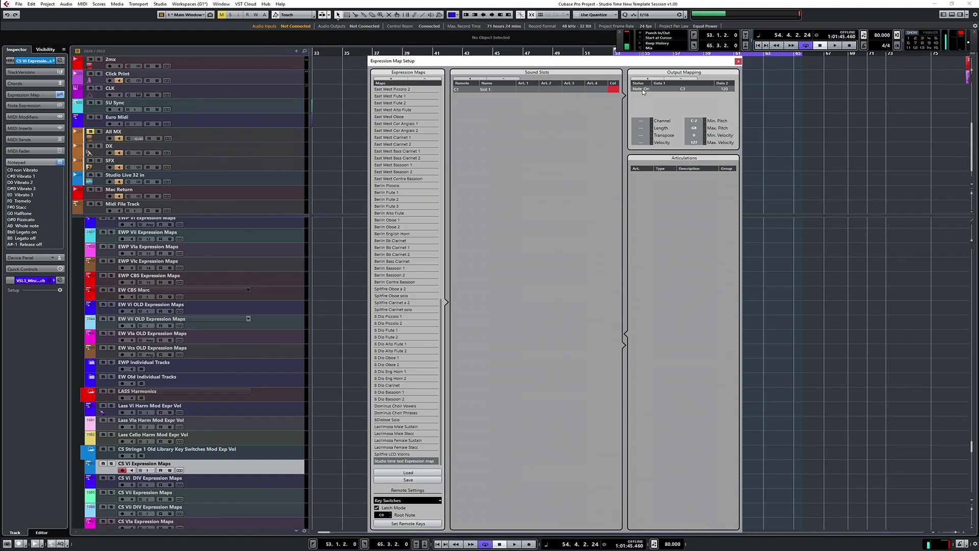
click(643, 90)
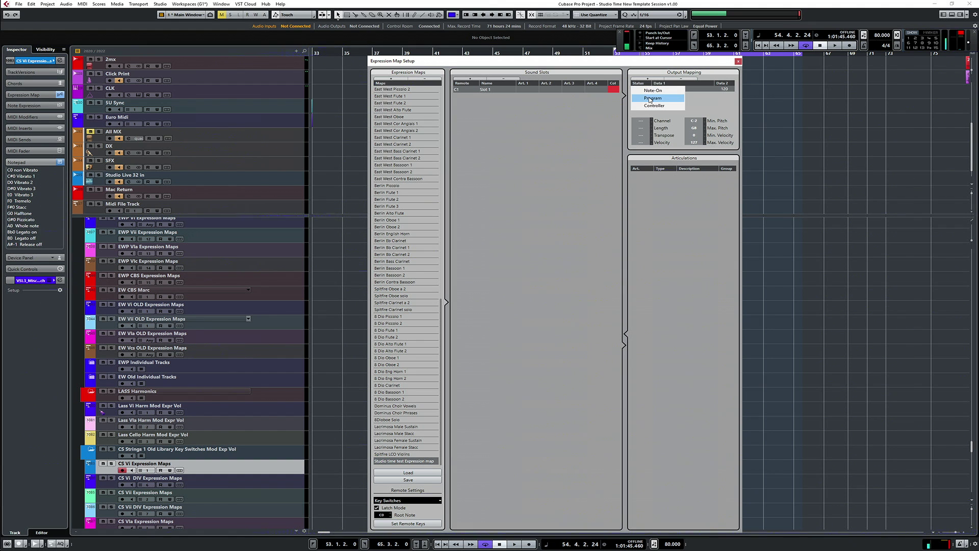
click(689, 98)
double_click(688, 89)
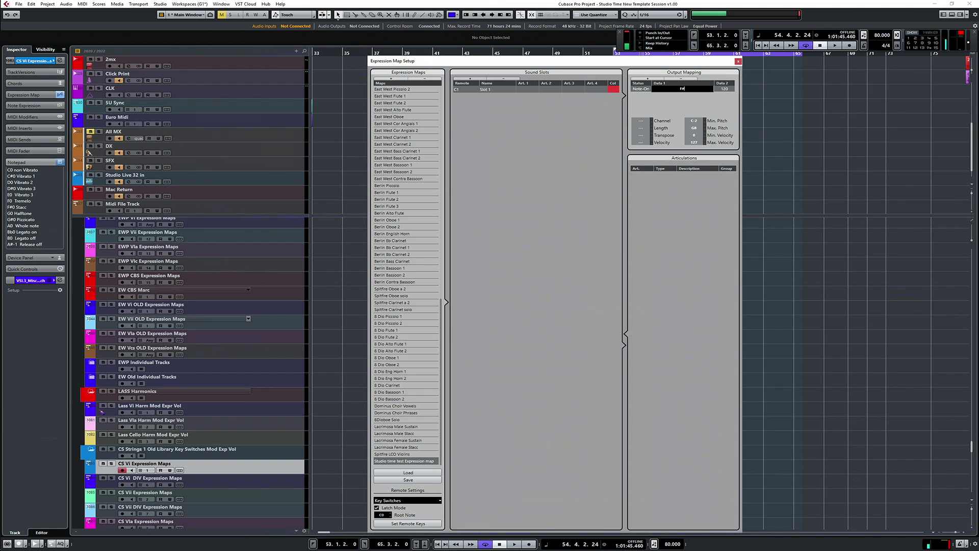
text(F#0)
key(Return)
Step: Assign the Staccato length articulation to the first sound slot and add a second slot with remote key D1
click(530, 91)
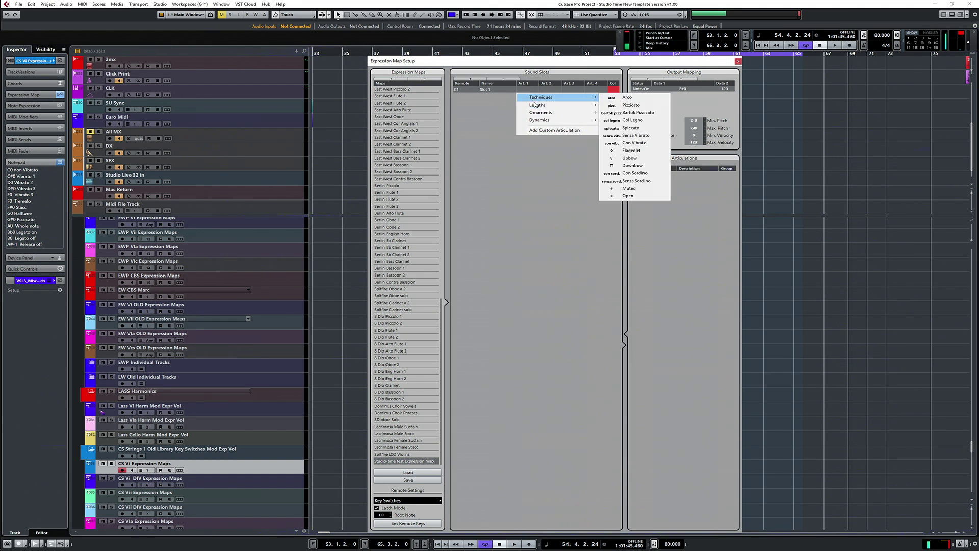
mouse_move(536, 105)
mouse_move(541, 123)
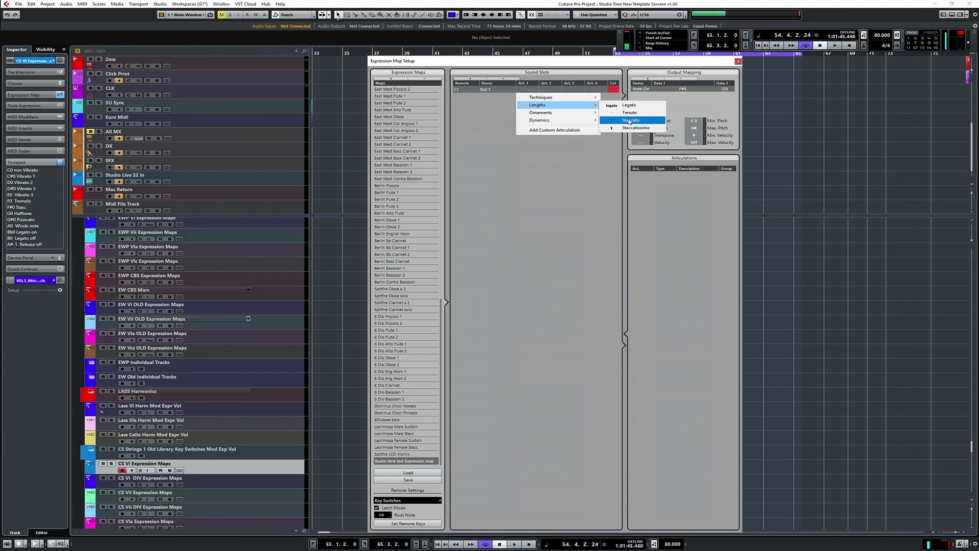
click(629, 120)
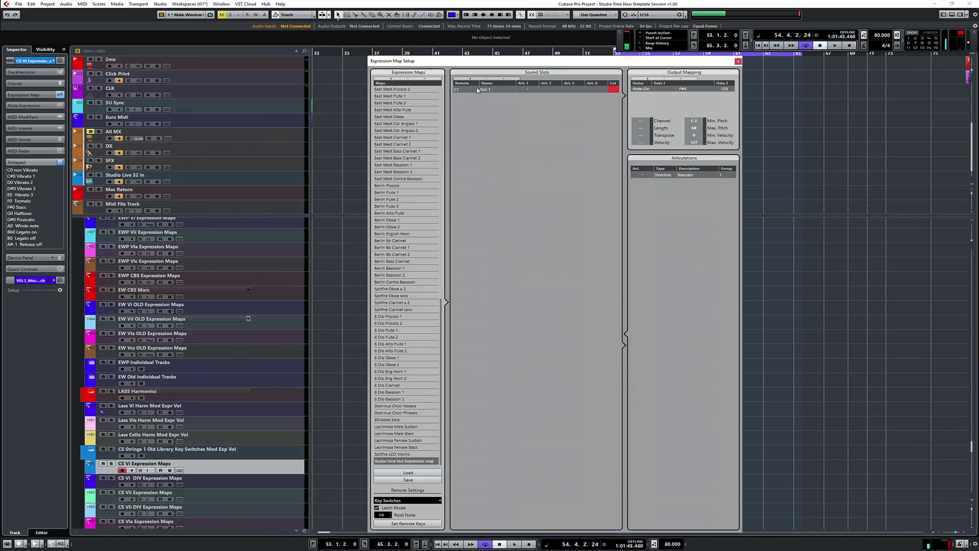
click(470, 78)
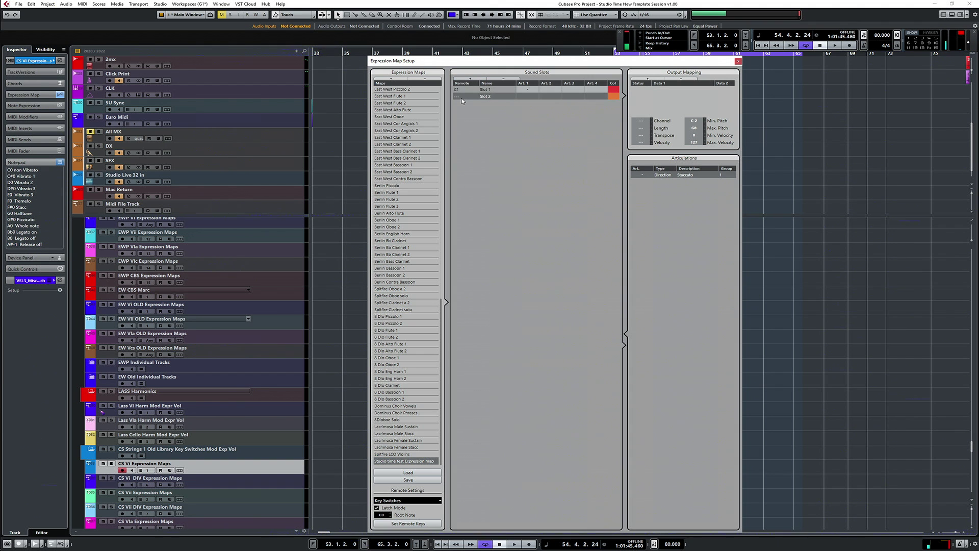
double_click(460, 98)
Step: Keep the Staccato articulation's type as Direction and name the first sound slot "Staccato"
click(466, 92)
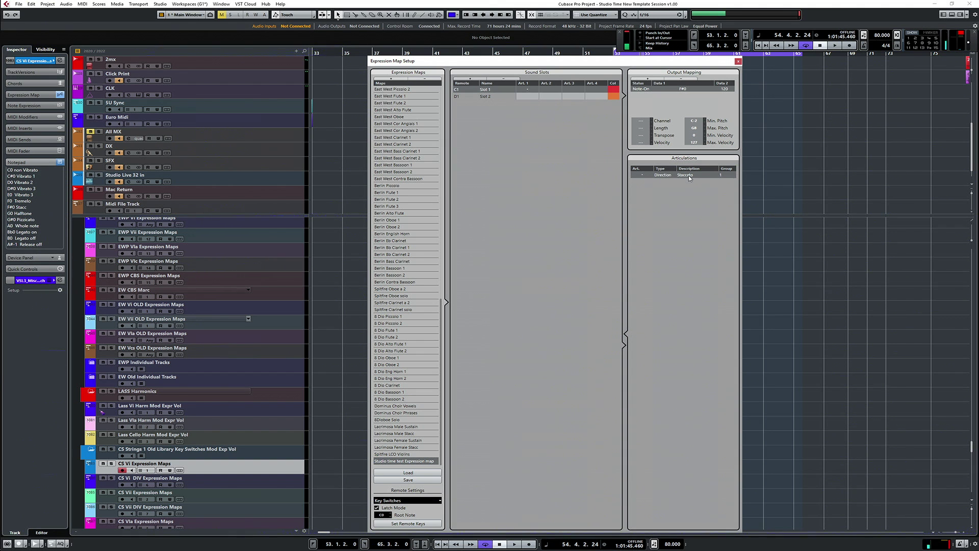
click(663, 176)
click(663, 184)
double_click(493, 91)
text(Staccato)
key(Return)
Step: Name the second sound slot "Vibrato nr 3" and assign it the Legato length articulation
click(493, 97)
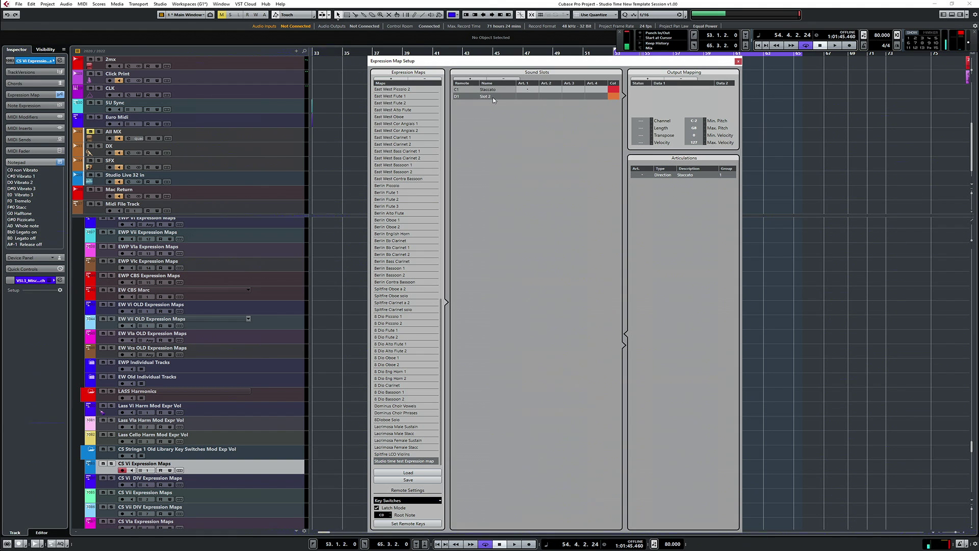
click(493, 97)
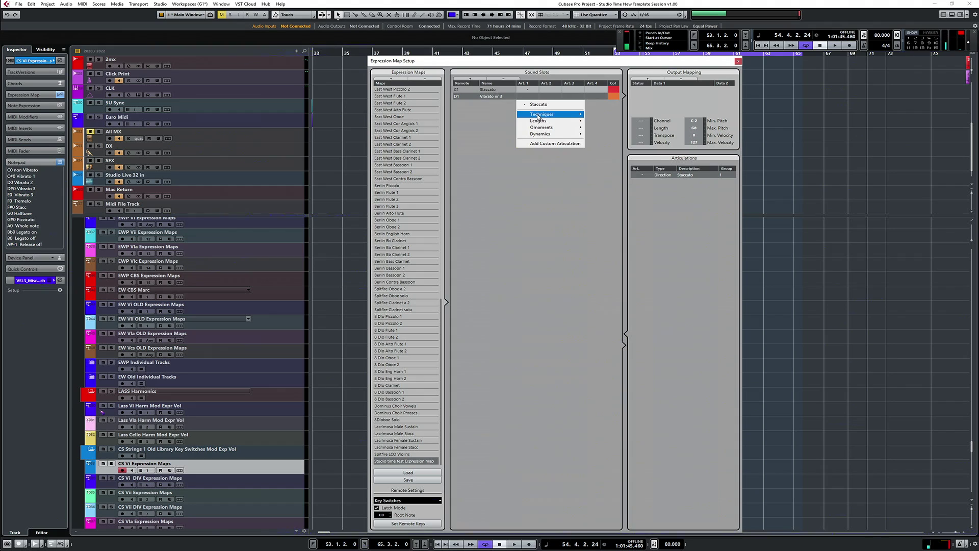
mouse_move(537, 116)
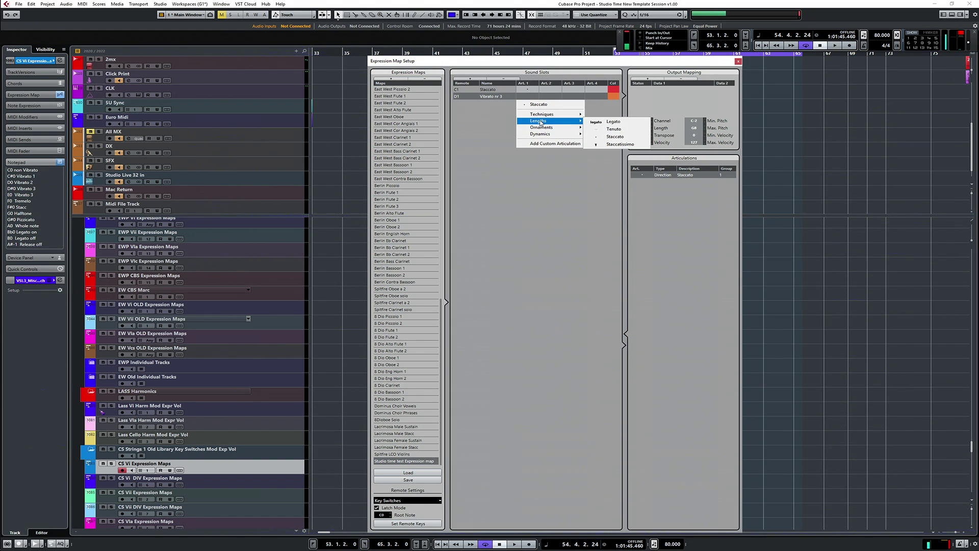
click(624, 123)
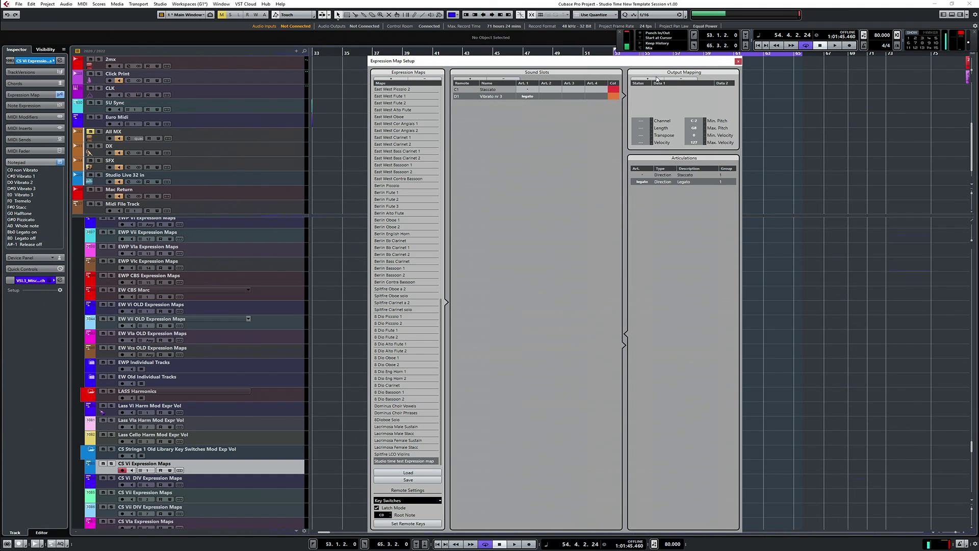
Step: Add a Note-On output mapping to the Vibrato nr 3 slot and set its note to E0
click(651, 79)
double_click(688, 90)
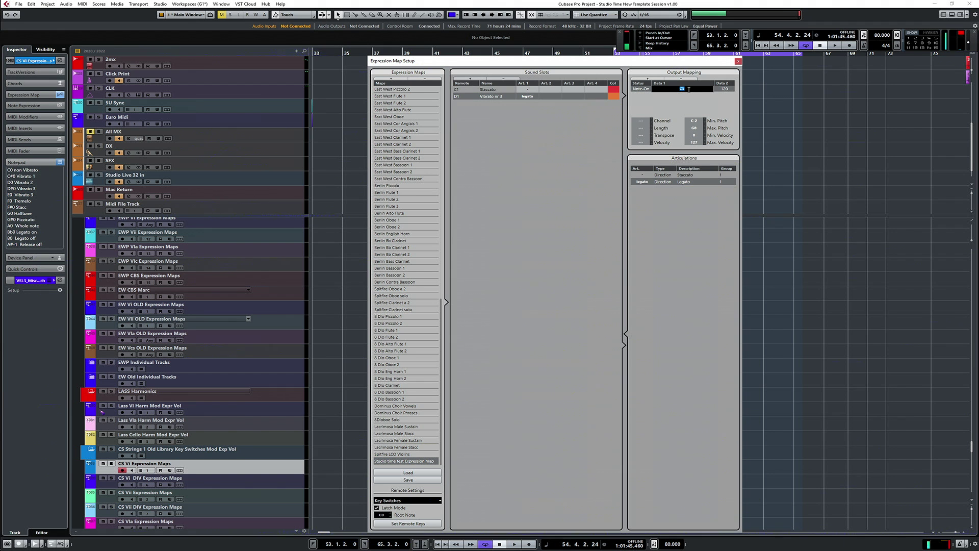
text(E)
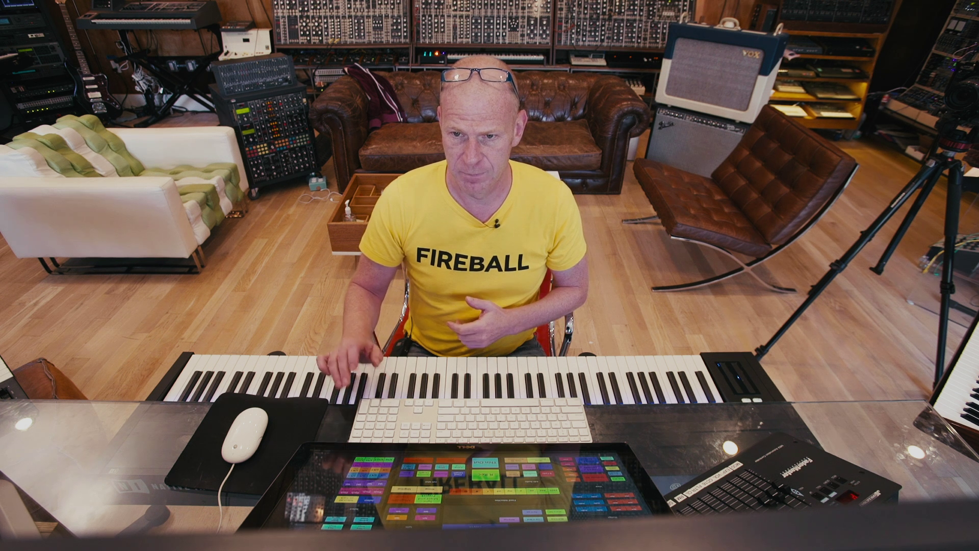
text(0)
key(Return)
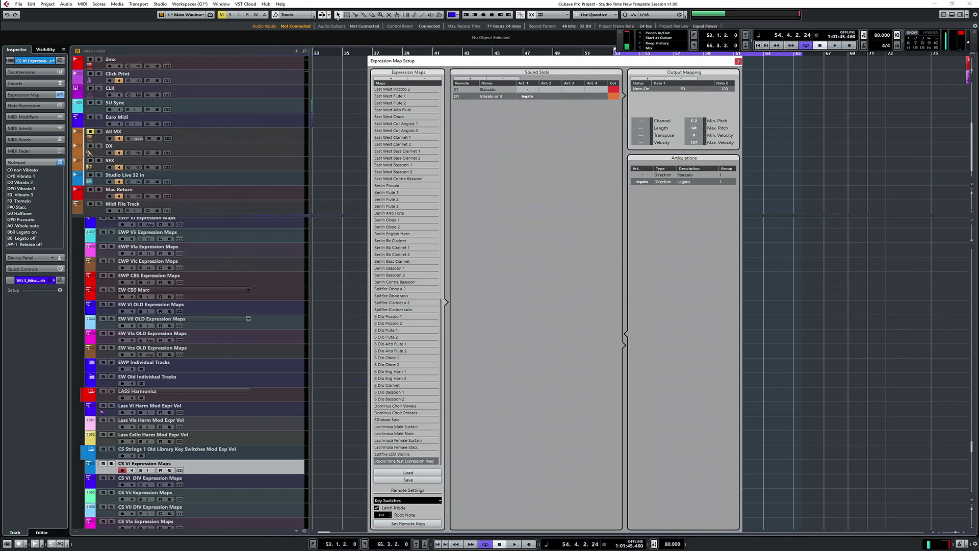
Step: Save the map as "Studio time test Expression map" in the New Template Session folder and check for its file among the loadable maps
click(407, 480)
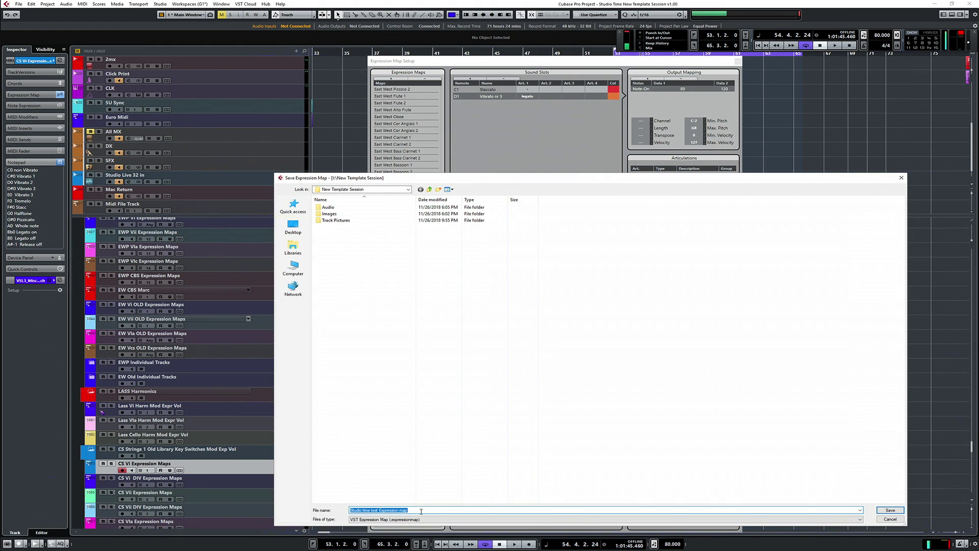
click(899, 512)
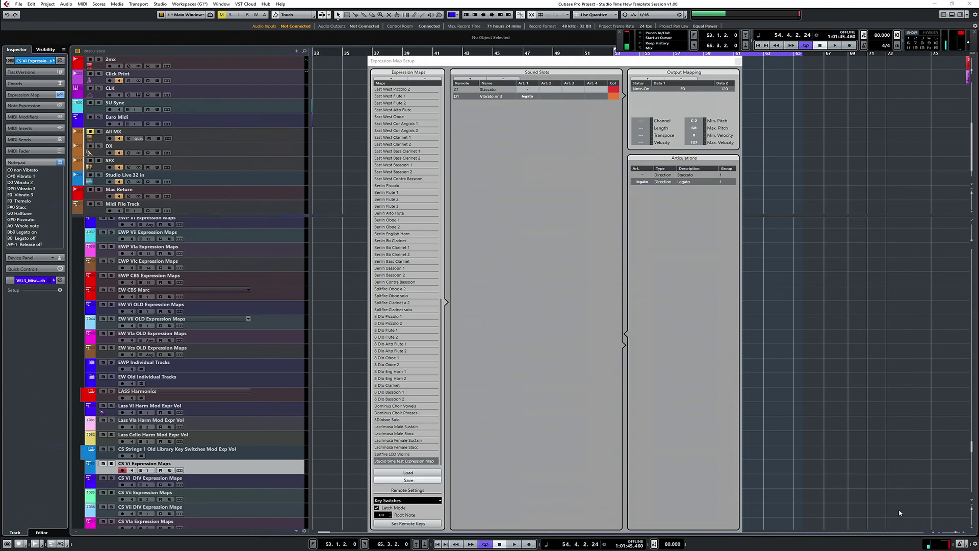
click(408, 472)
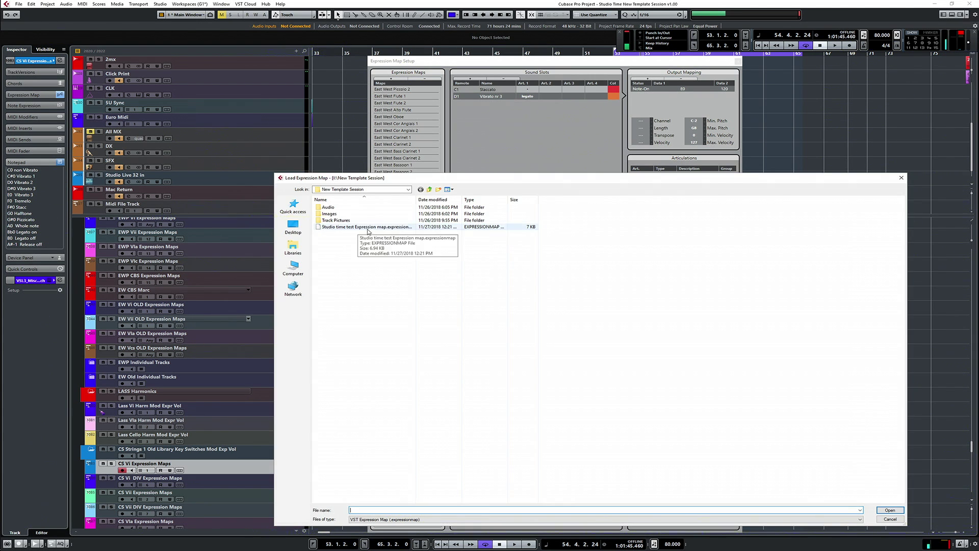
click(889, 519)
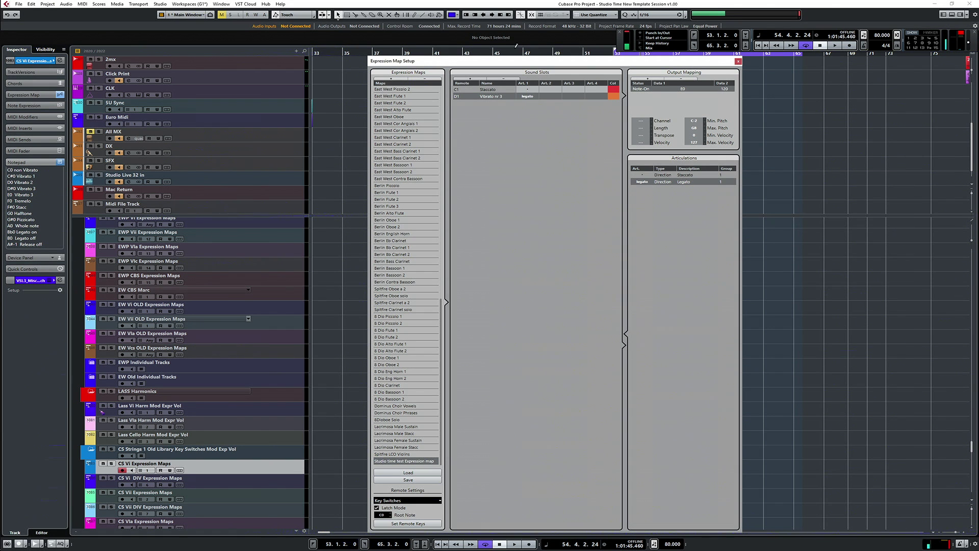
Step: Move the setup window off the arrangement and draw a MIDI part on the CS Vi Expression Maps track from about bar 47 to 61
drag(514, 61, 241, 22)
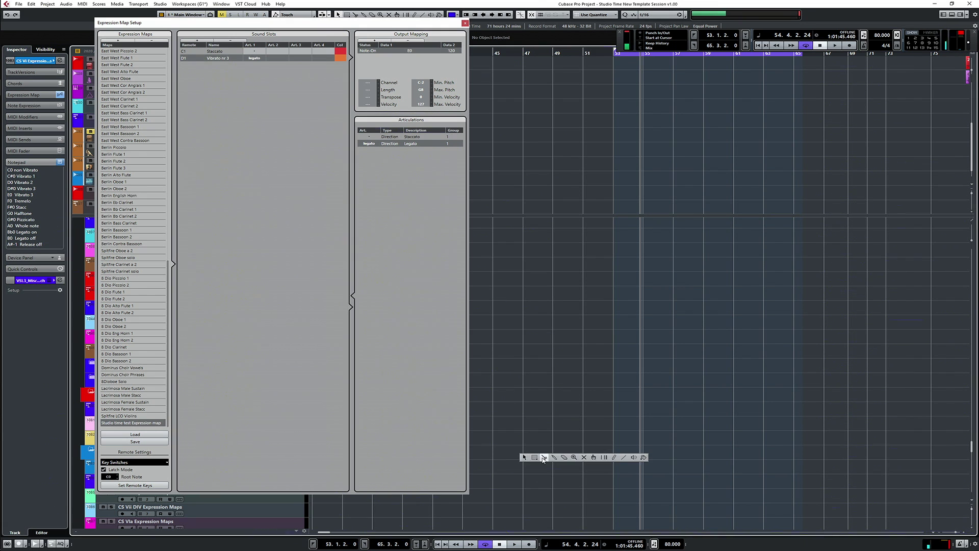
drag(524, 467, 737, 468)
right_click(605, 411)
click(605, 408)
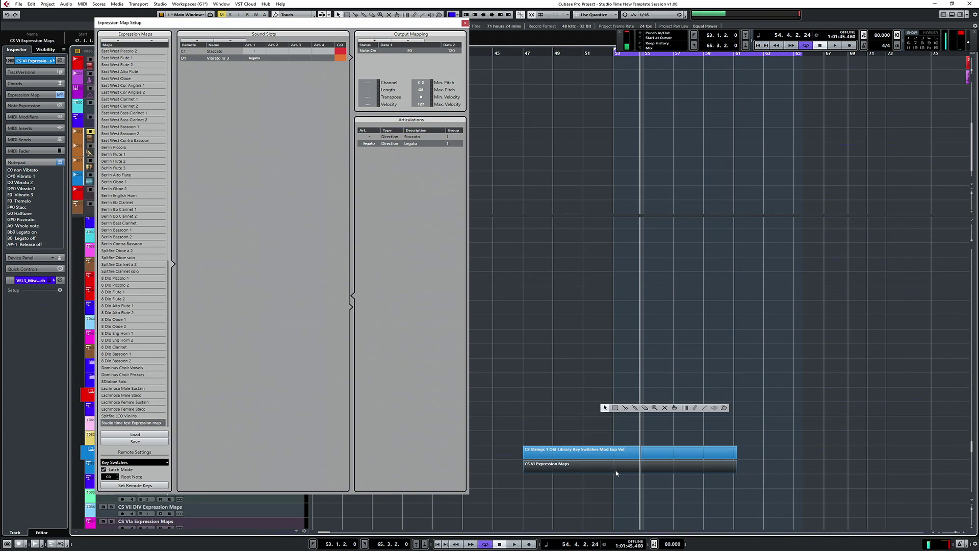
click(618, 472)
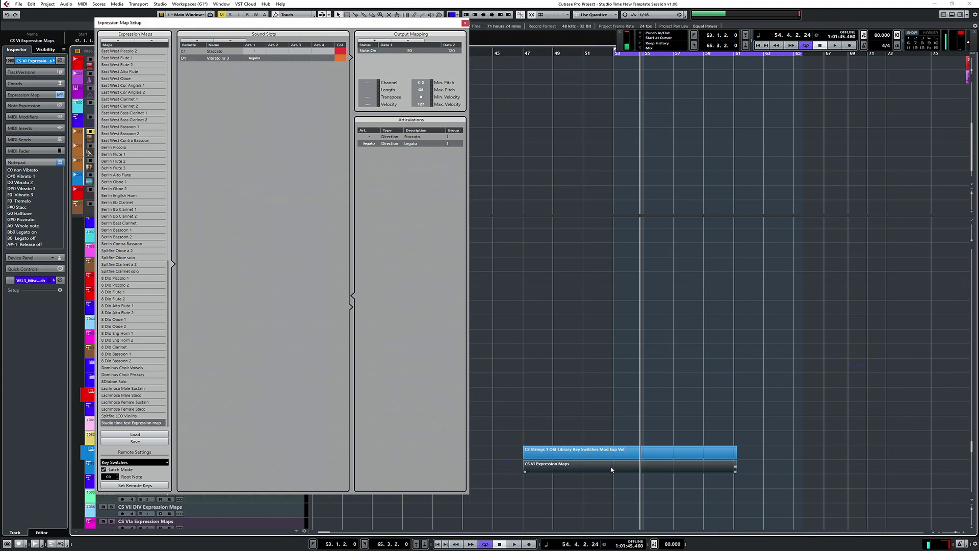
Step: Open the new CS Vi Expression Maps part in the Key Editor and move the setup window clear of the articulation lane labels
double_click(612, 469)
drag(208, 24, 250, 27)
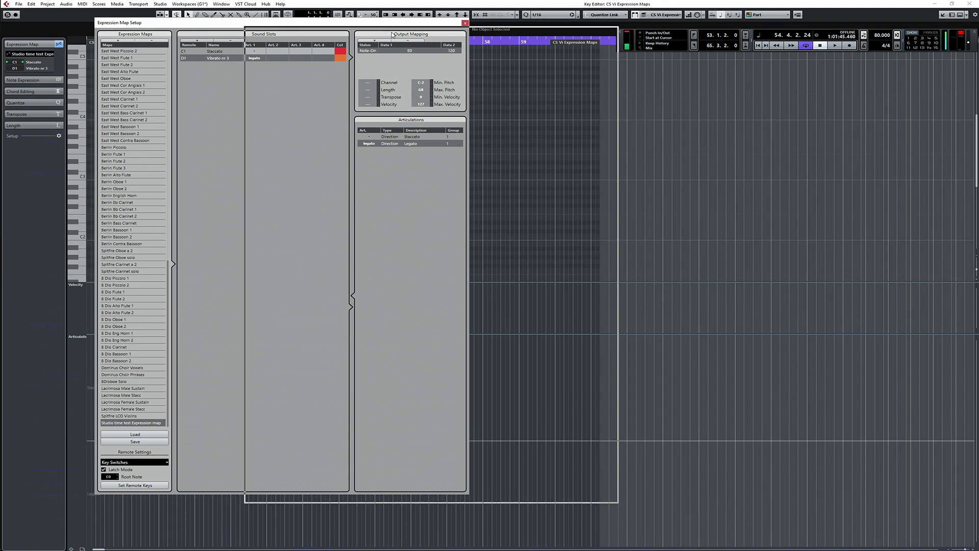
drag(250, 26, 644, 30)
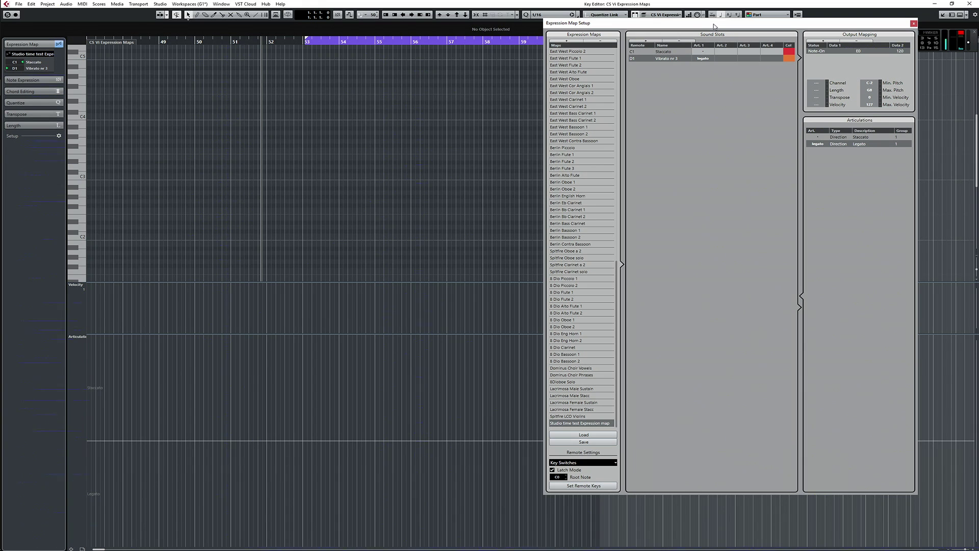
drag(713, 26, 356, 62)
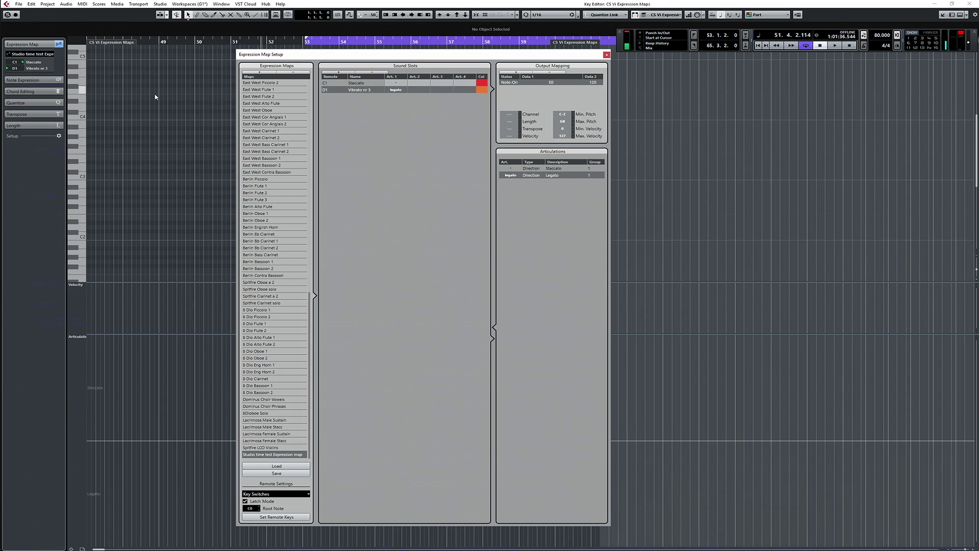
Step: Leave the Key Editor and add a second Note-On output mapping with note B0 to the Staccato slot
key(Escape)
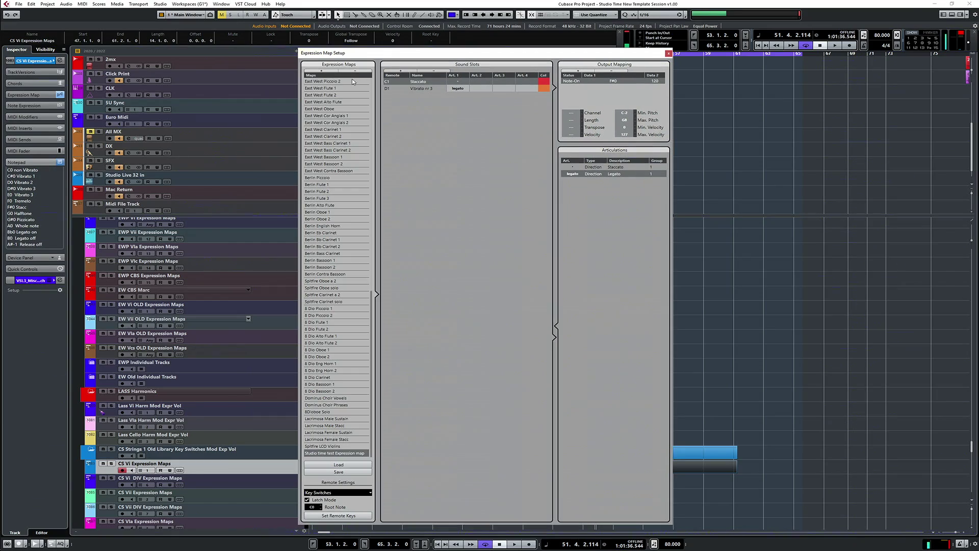
click(579, 72)
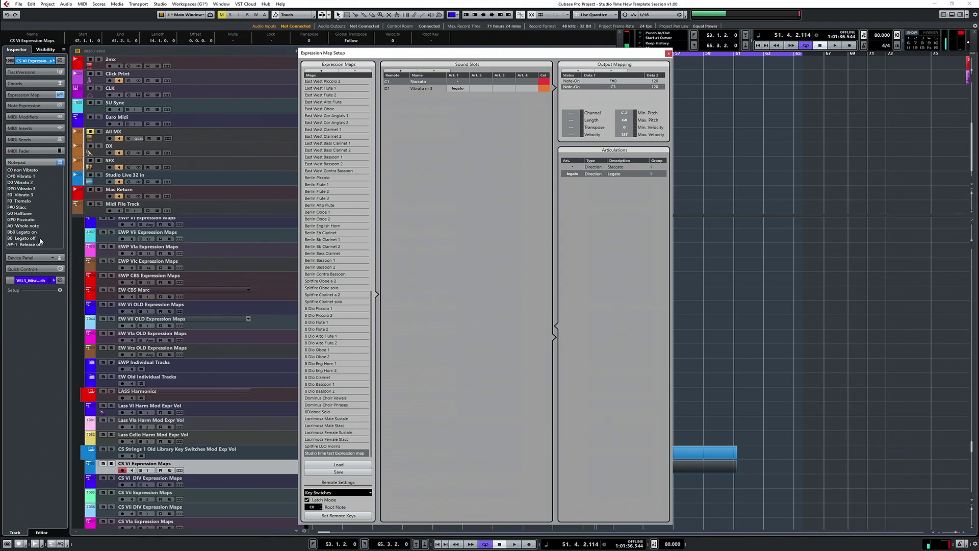
double_click(617, 87)
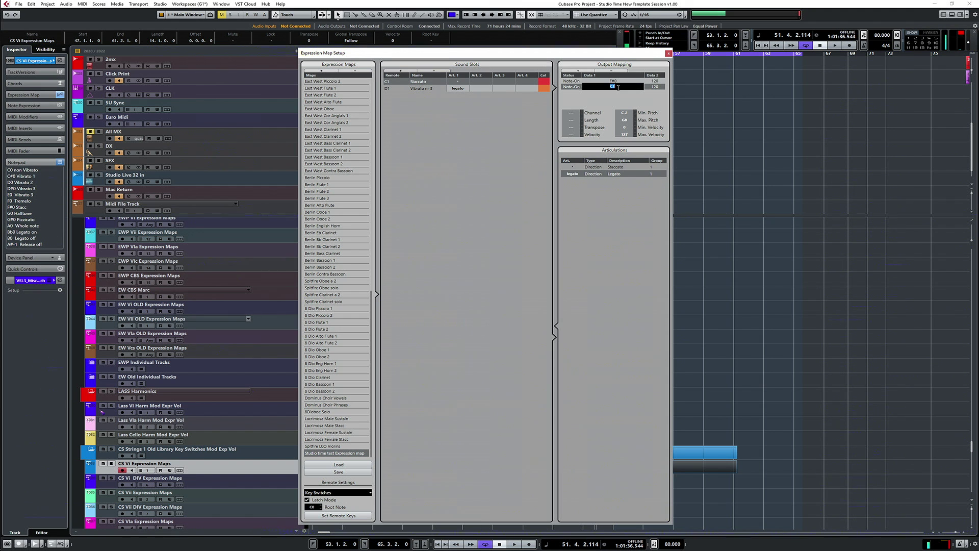
key(Return)
Step: Add a second Note-On output mapping with note A#0 to the Vibrato nr 3 slot and compare both slots' mappings
click(424, 90)
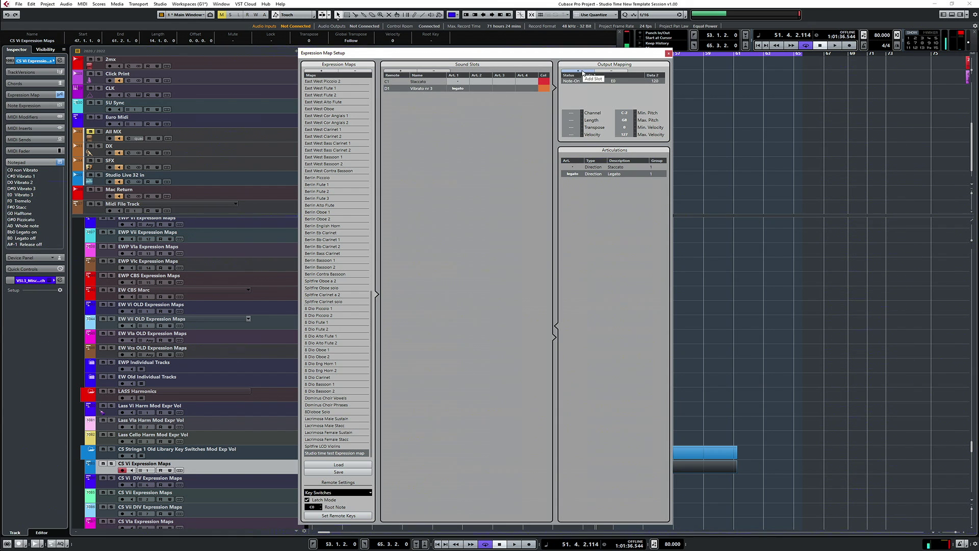
click(583, 73)
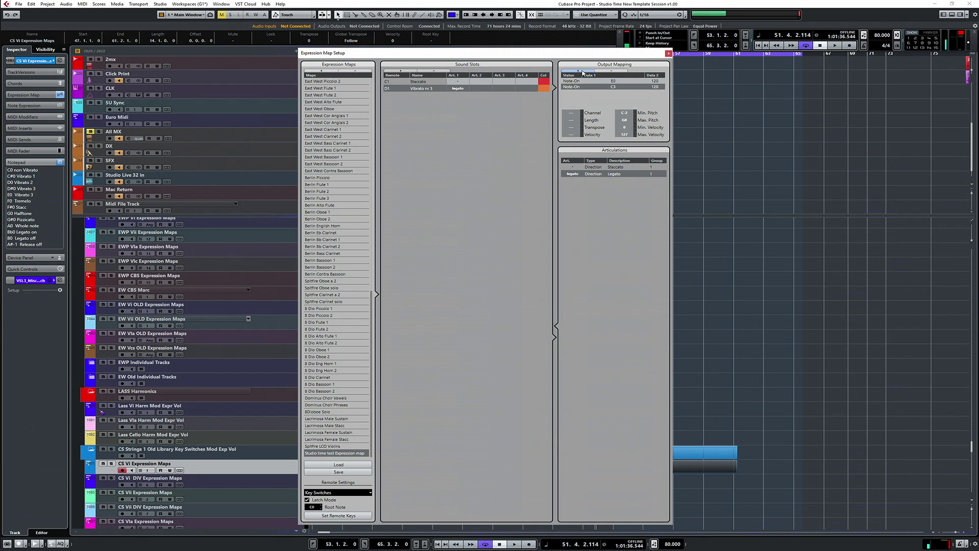
double_click(620, 87)
click(428, 83)
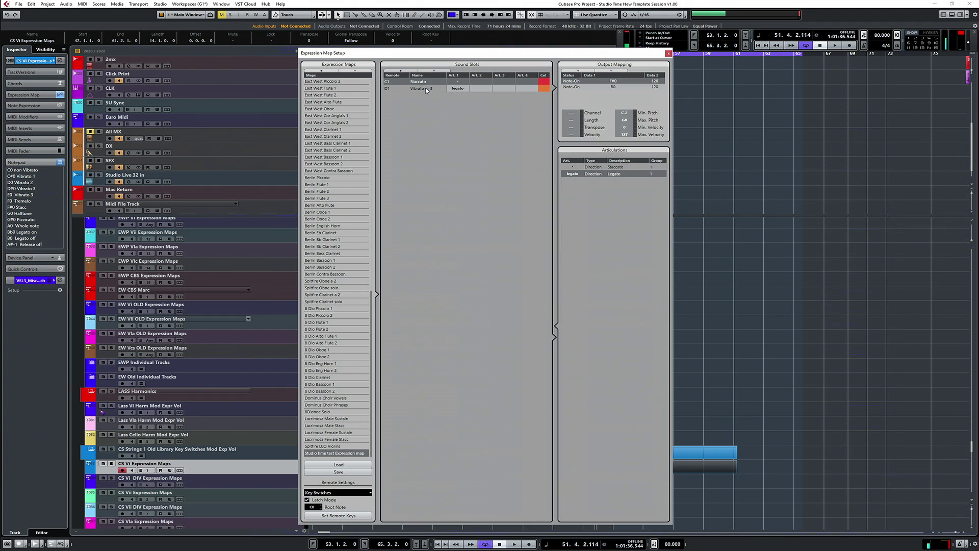
click(426, 89)
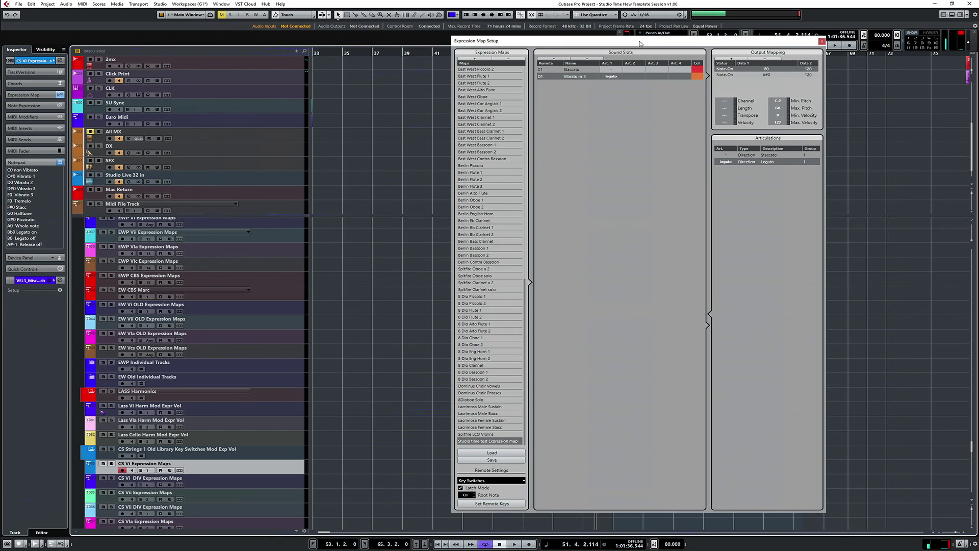
Step: Add a Controller output mapping to the Staccato slot, using CC 7 (Main Volume) with a value of 40
drag(640, 44, 536, 50)
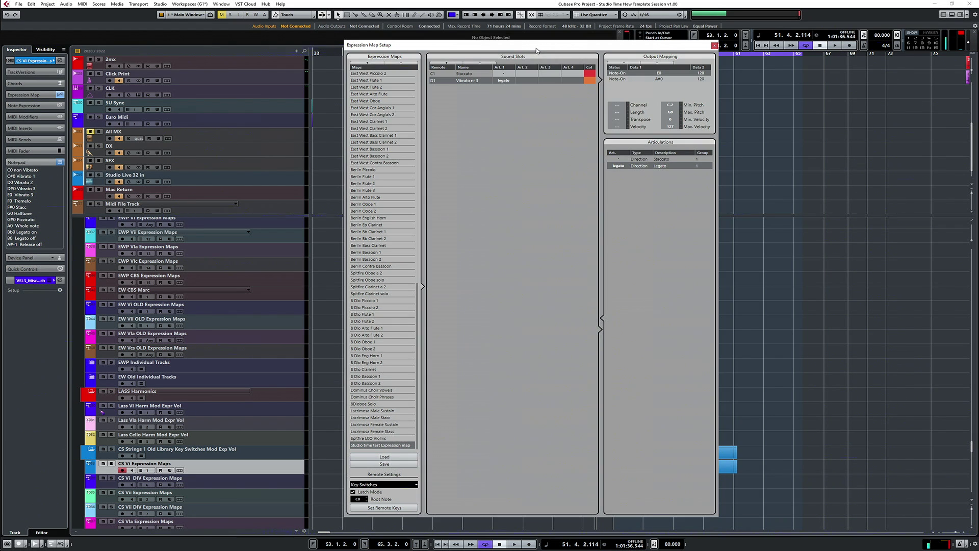
click(475, 74)
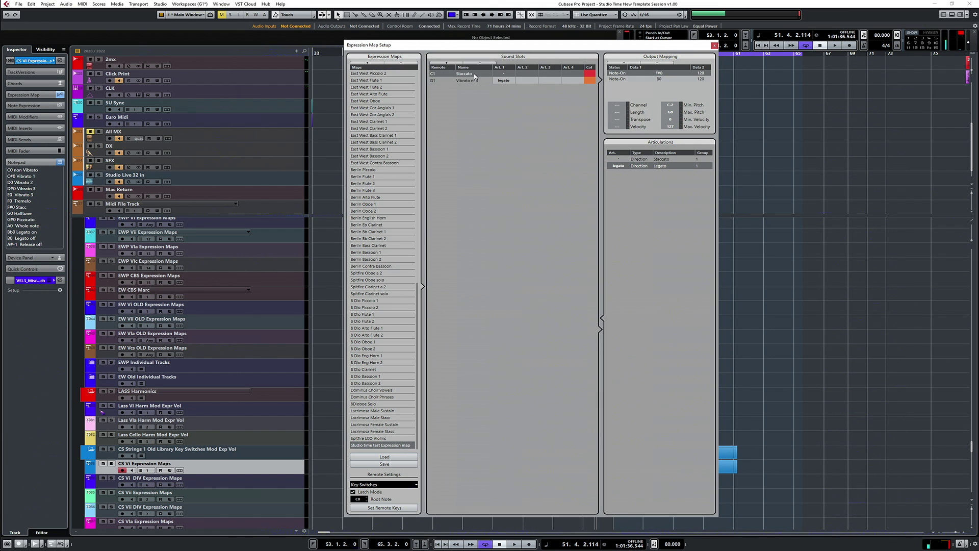
click(625, 64)
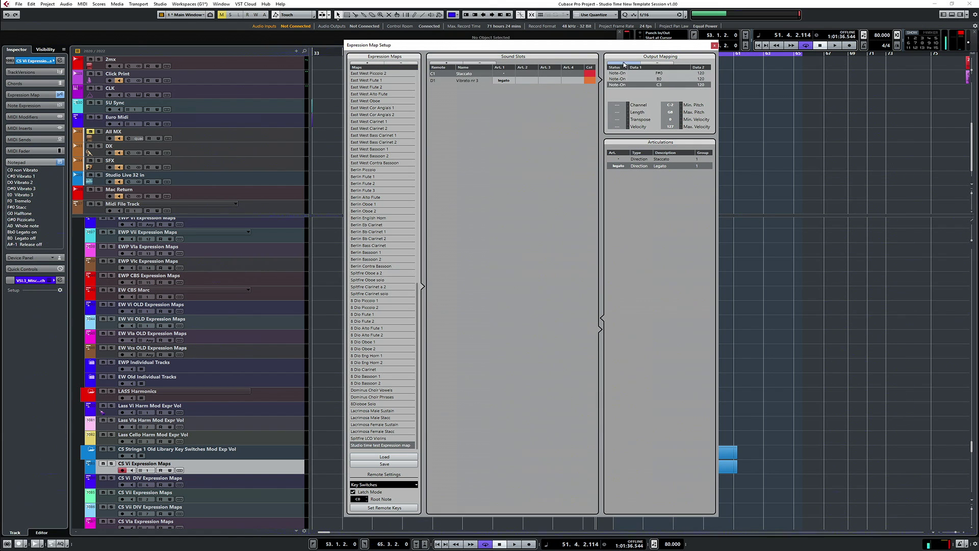
click(622, 85)
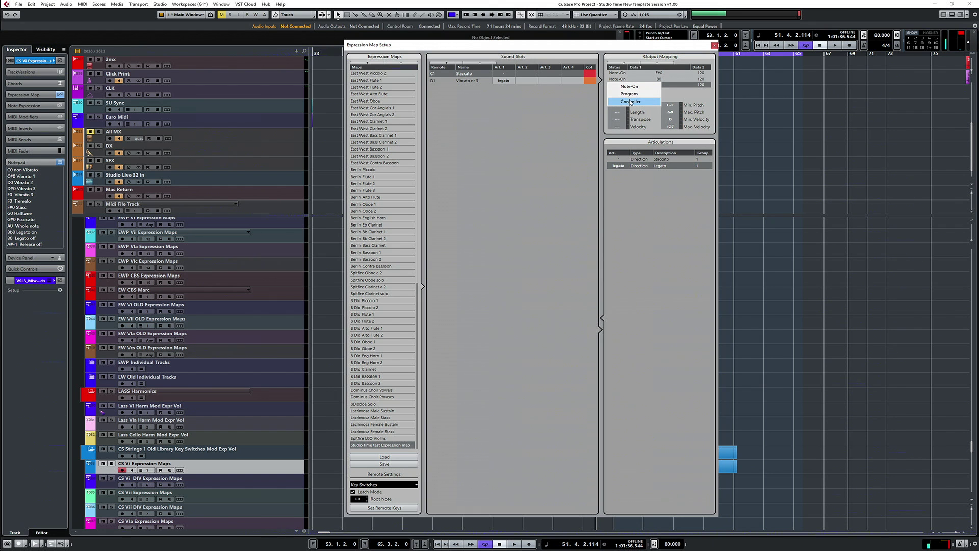
click(630, 102)
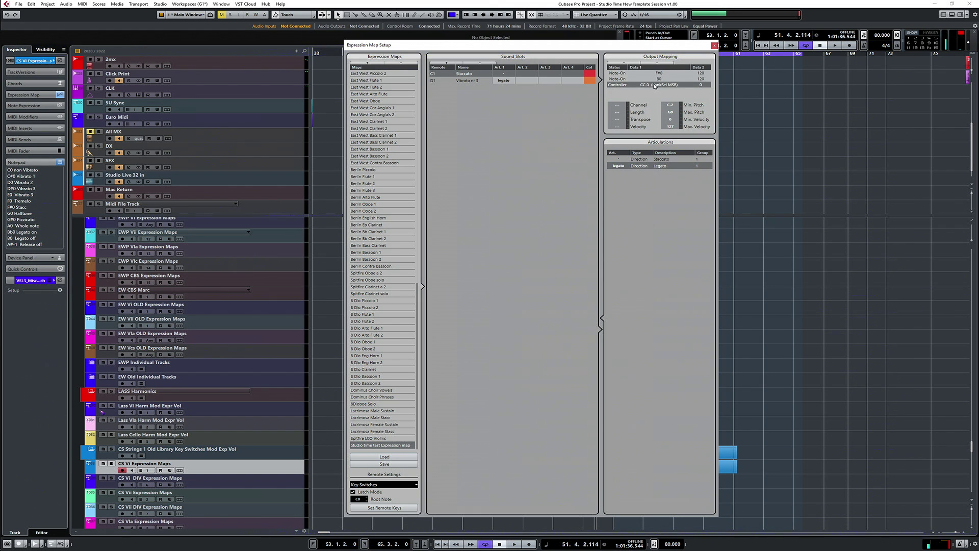
click(651, 85)
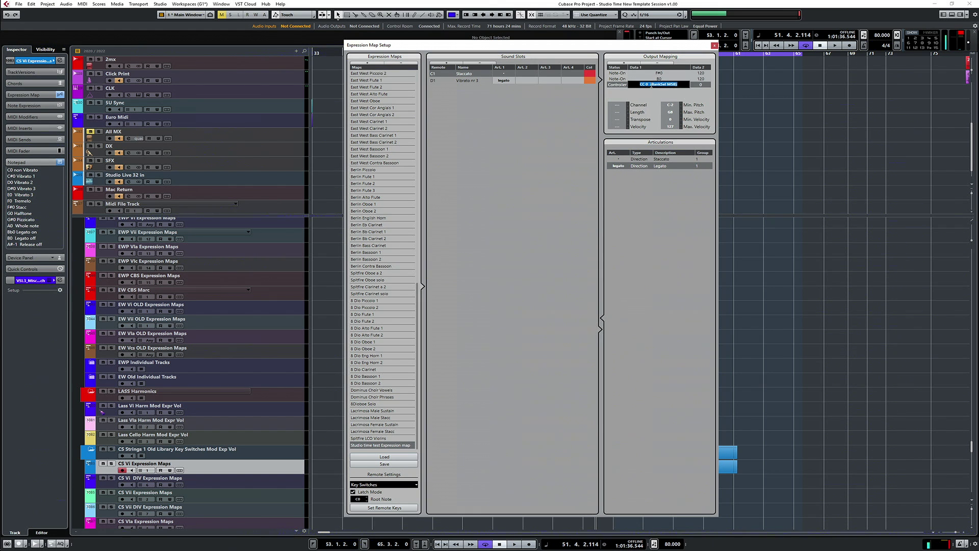
text(CC 7)
key(Return)
click(702, 85)
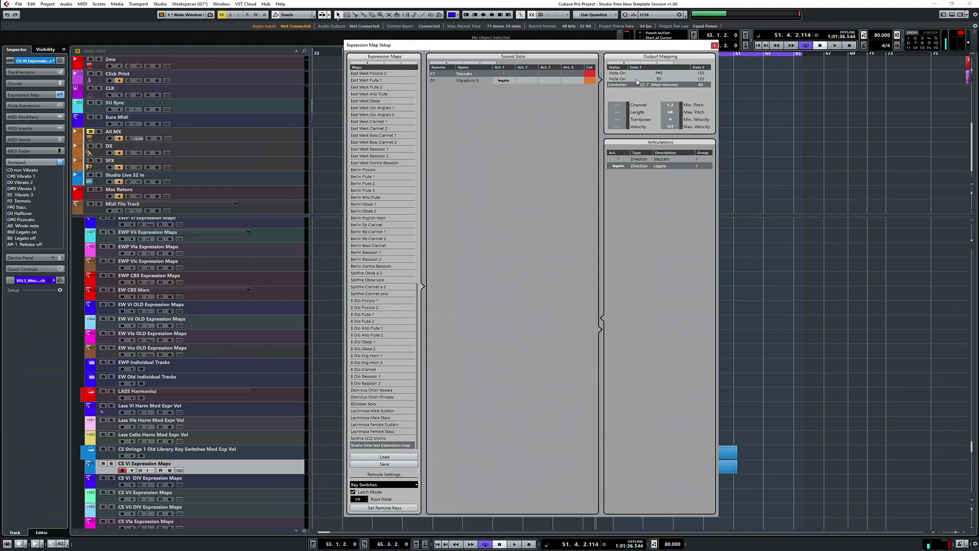
Step: Add a Controller output mapping to the Vibrato nr 3 slot, using CC 7 (Main Volume) with a value of 120
click(466, 81)
click(623, 63)
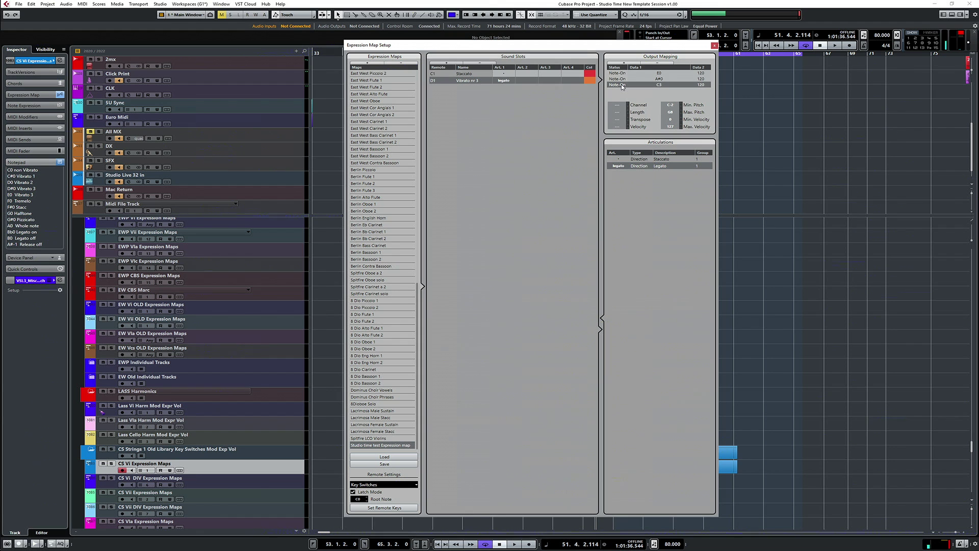
click(621, 86)
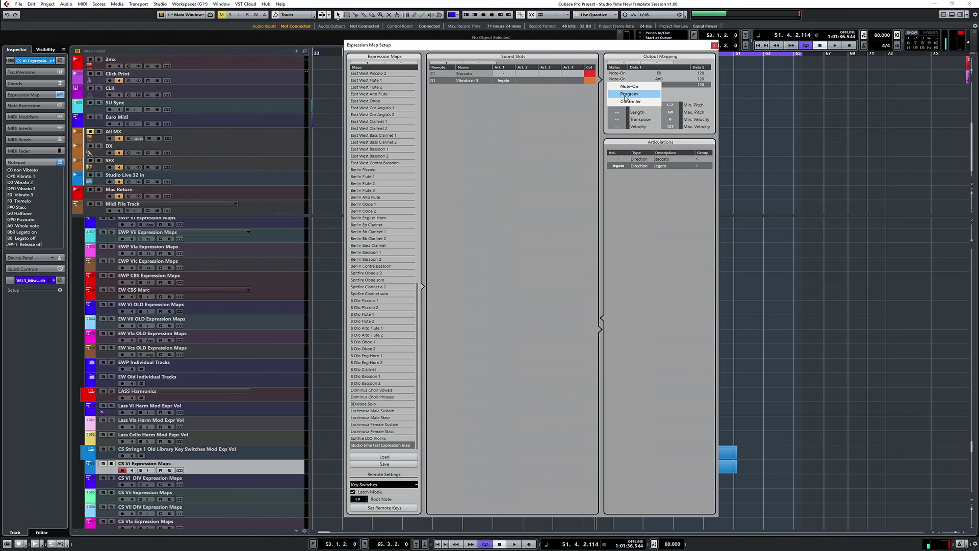
key(Escape)
click(657, 83)
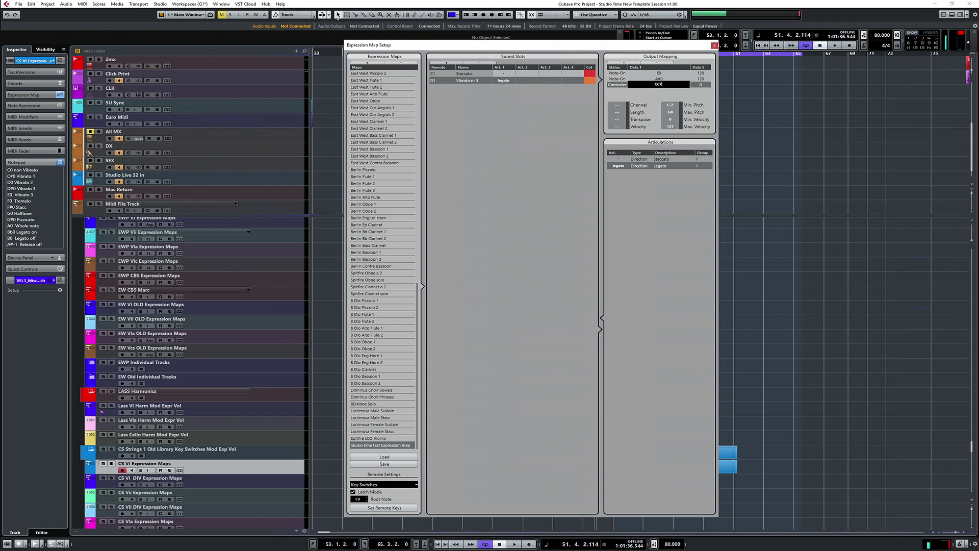
text(CC7)
key(Return)
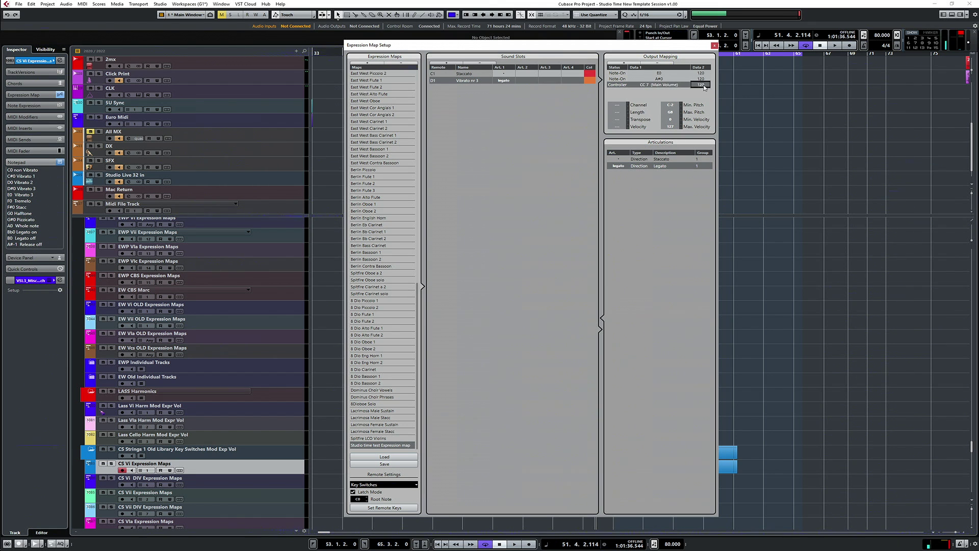
drag(660, 47, 823, 60)
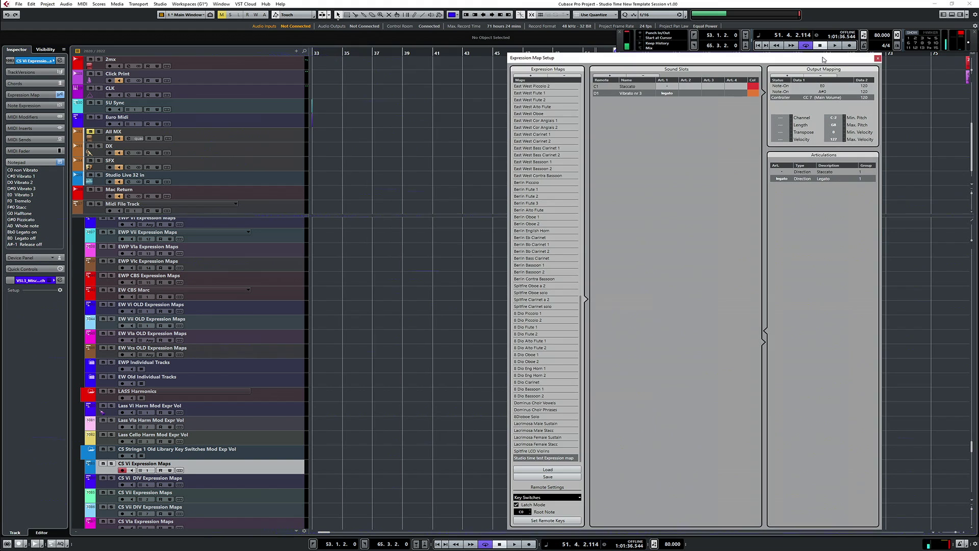
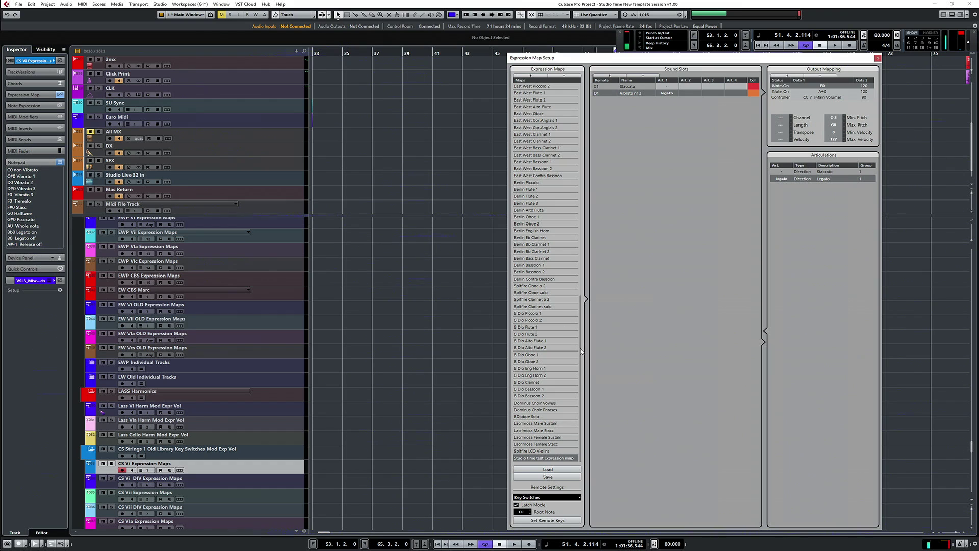
Step: Select the CS Strings V1.00 Vi expression map and choose Direction as the type of its Senza Vibrato articulation
drag(581, 350, 585, 120)
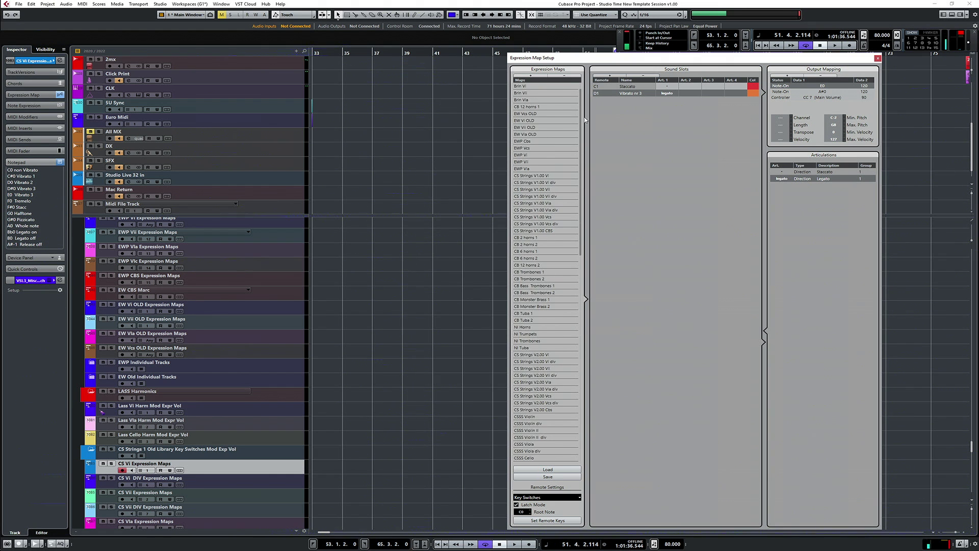
click(551, 176)
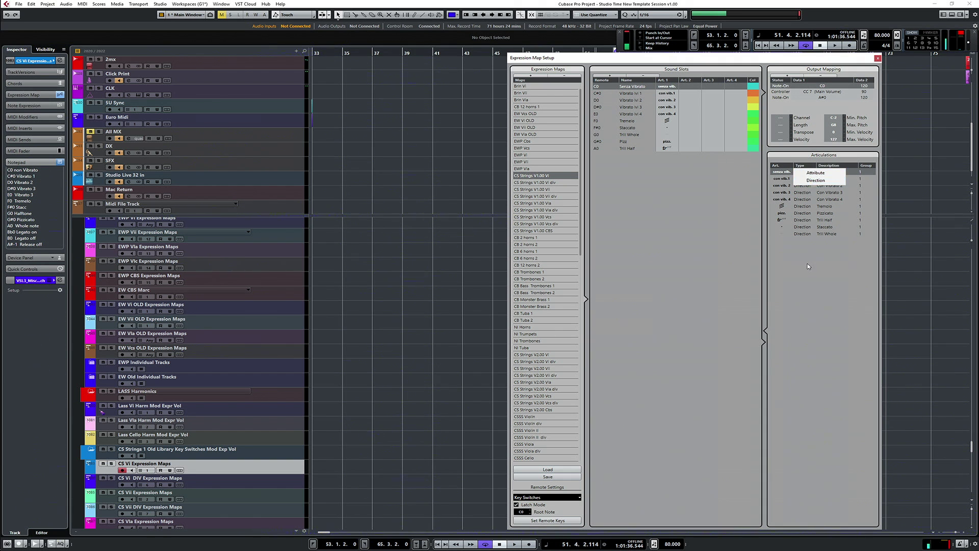
click(814, 180)
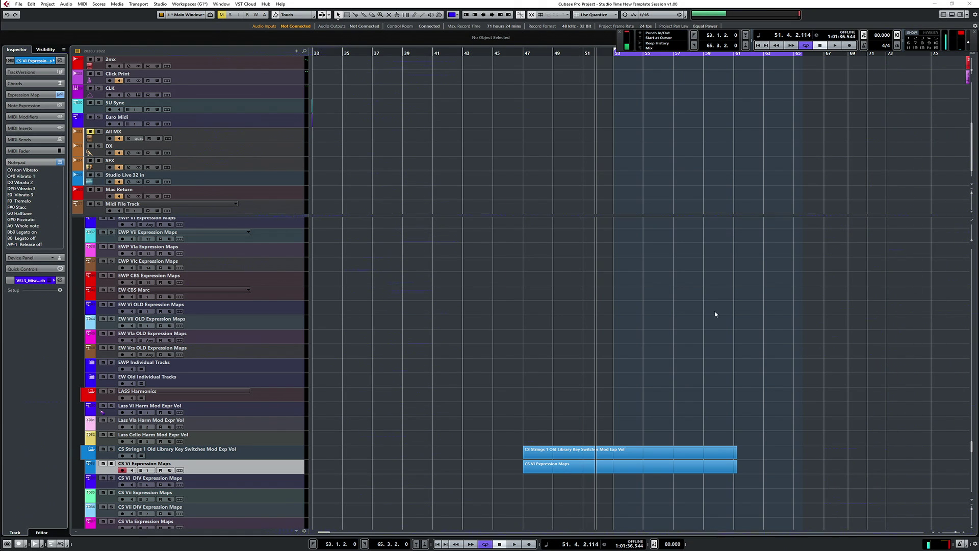
Step: Open the CS Vi Expression Maps part in the Key Editor, assign the CS Strings V1.00 Vi map and enlarge the articulation lane
click(548, 465)
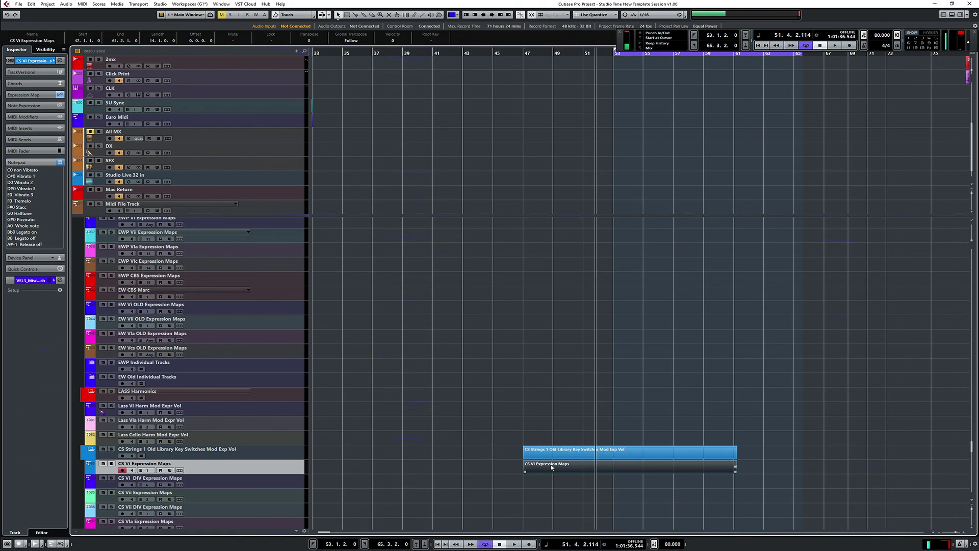
double_click(550, 465)
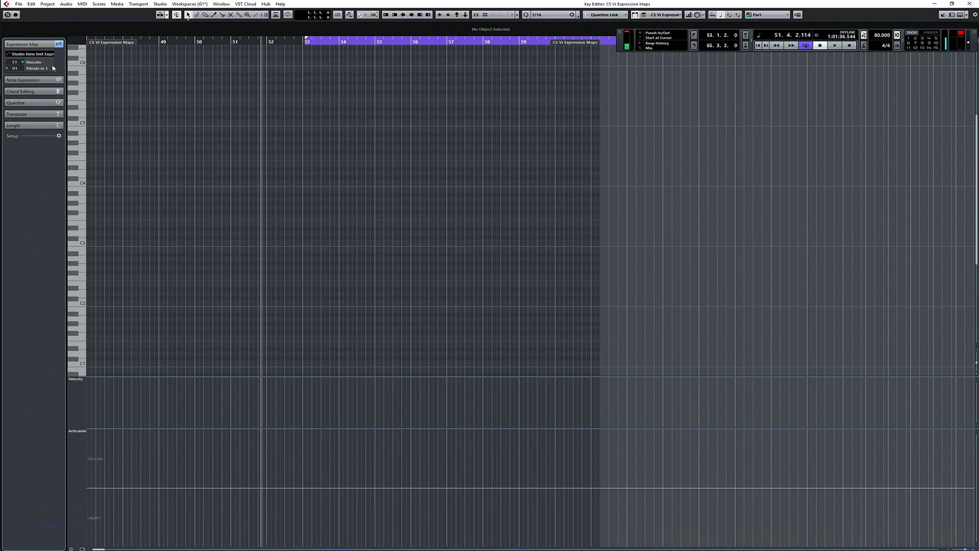
click(38, 55)
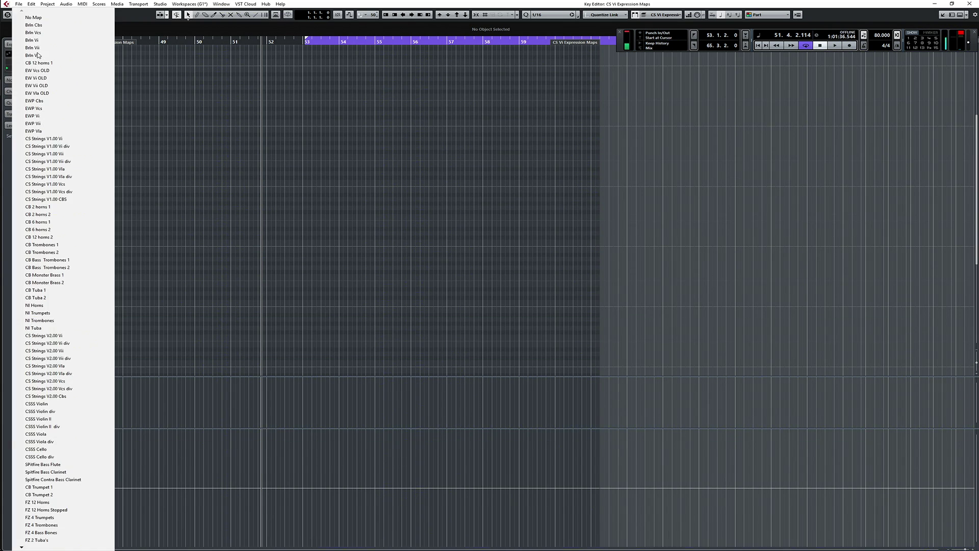
click(57, 140)
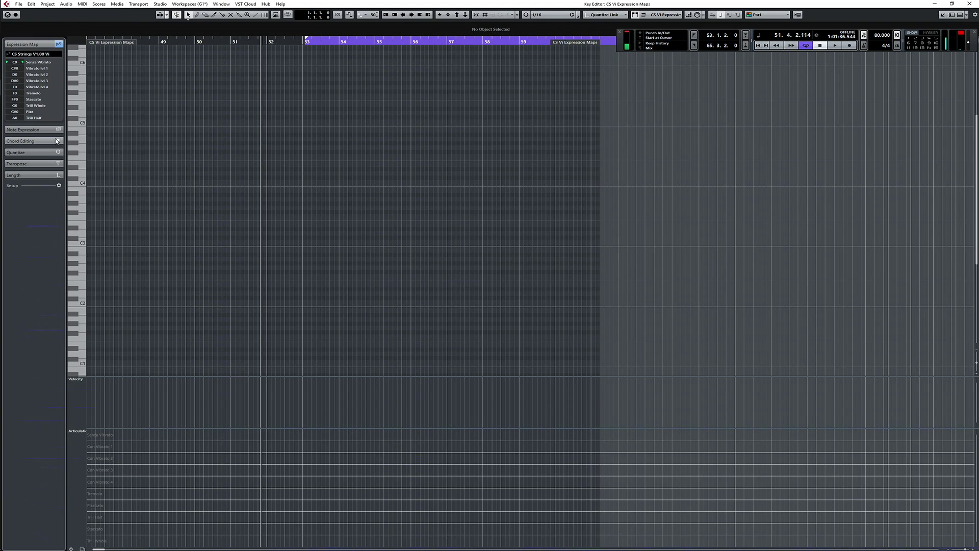
drag(269, 428, 270, 181)
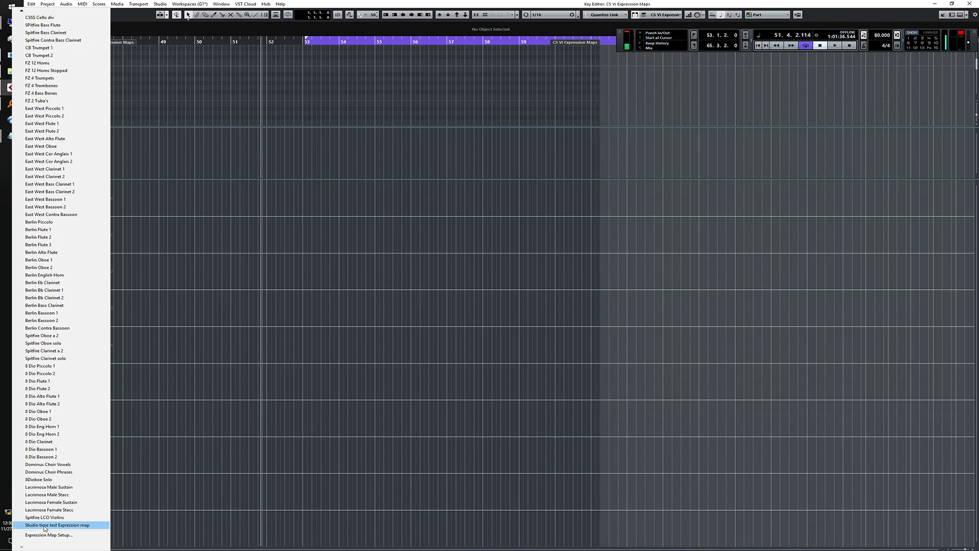
Step: Assign the Studio time test Expression map and draw alternating Staccato and legato blocks in the articulation lane from about bar 52
click(44, 525)
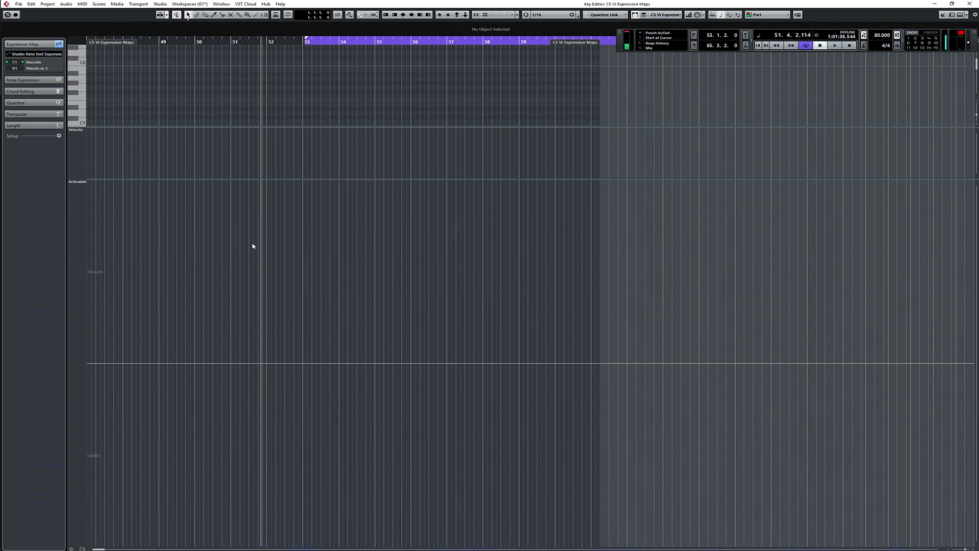
click(275, 233)
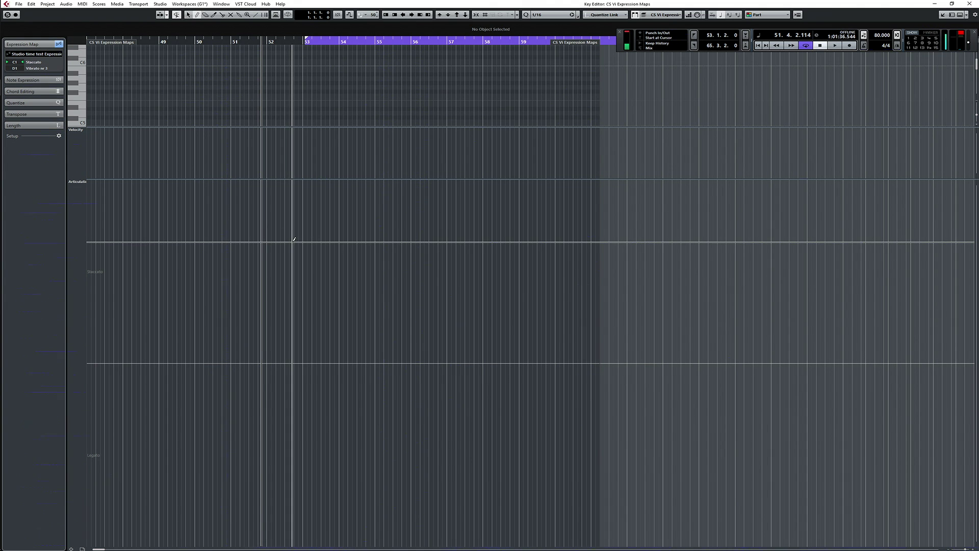
click(293, 271)
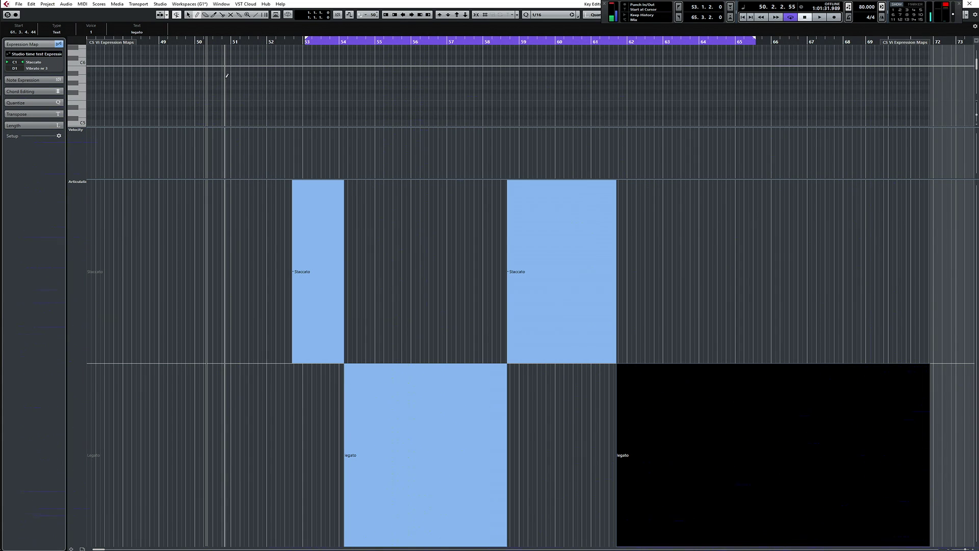
Step: Extend the first Staccato block back to about bar 49, dismiss the warning and slightly enlarge the note display
key(1)
drag(305, 335, 195, 341)
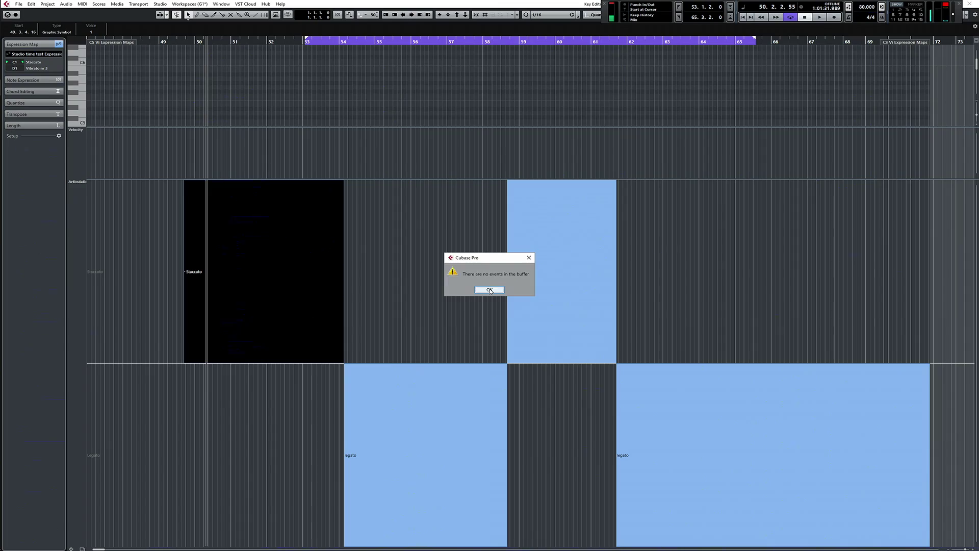
click(489, 288)
drag(415, 126, 424, 146)
click(393, 102)
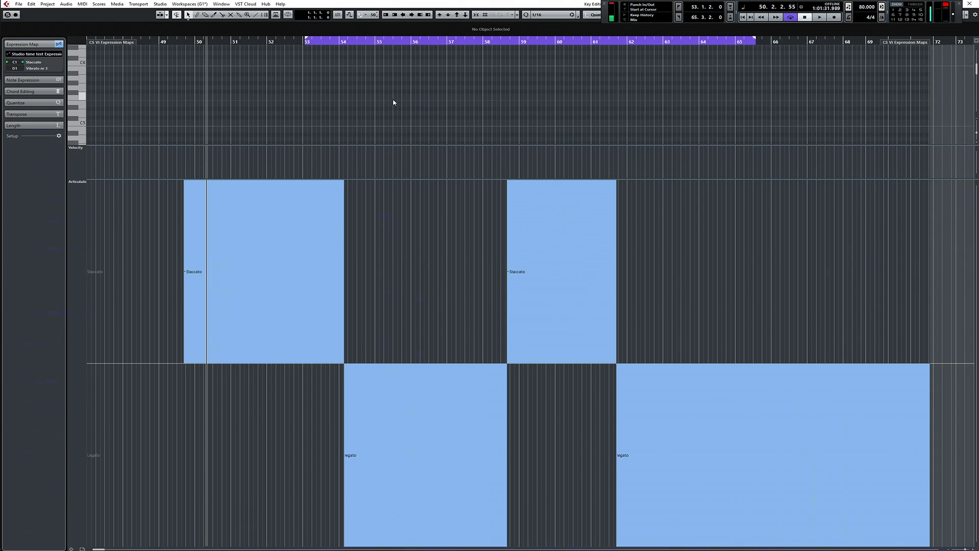
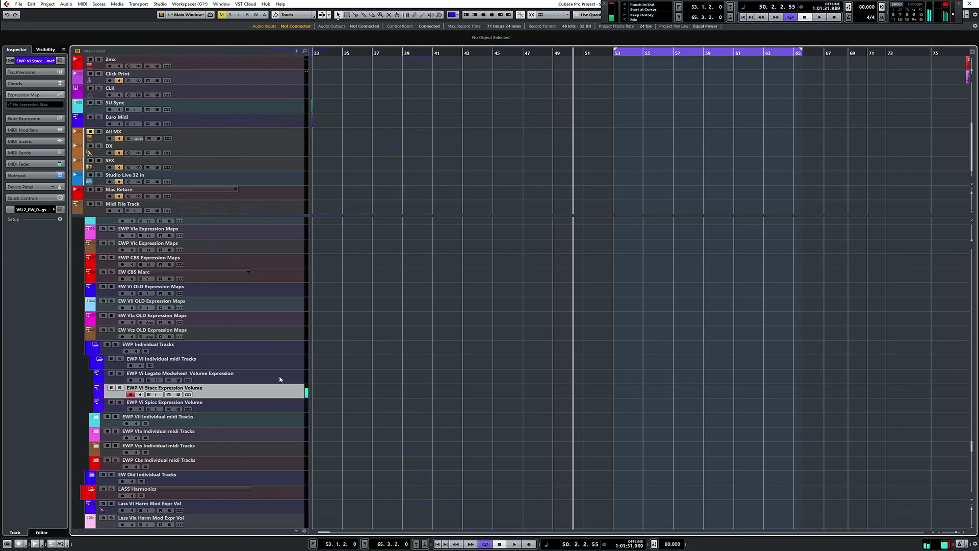
Step: Duplicate the EWP Vi Spicc Expression Volume track and rename the copy EWP Expression Maps Vi
key(Down)
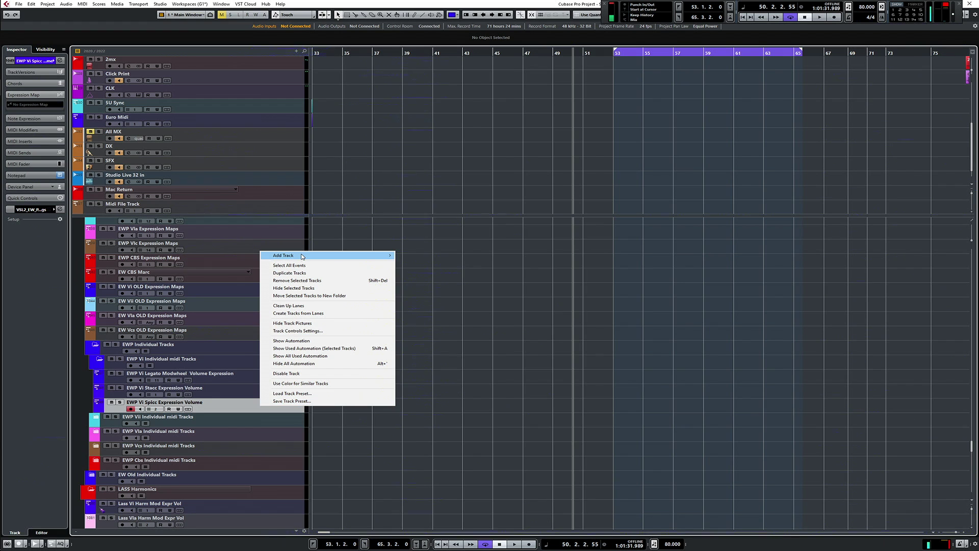
mouse_move(302, 256)
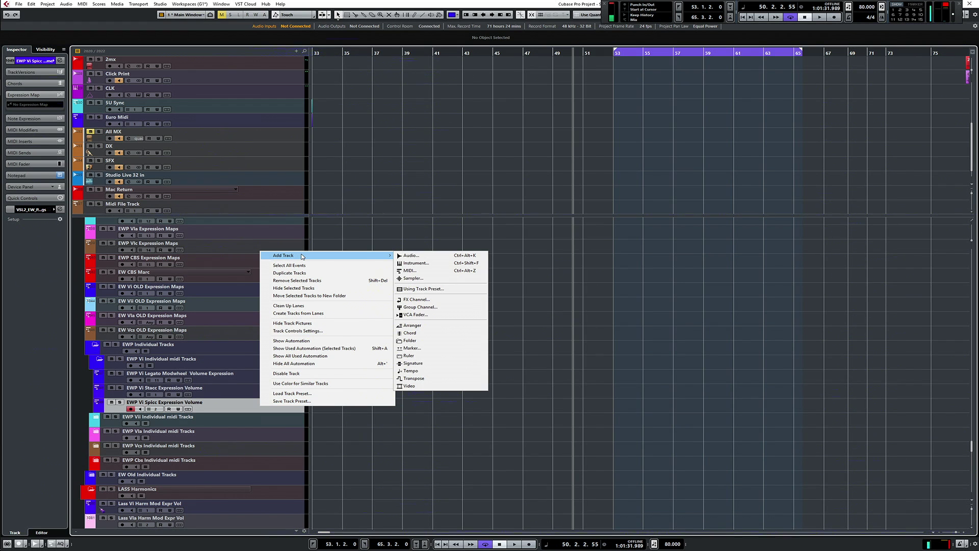
click(302, 274)
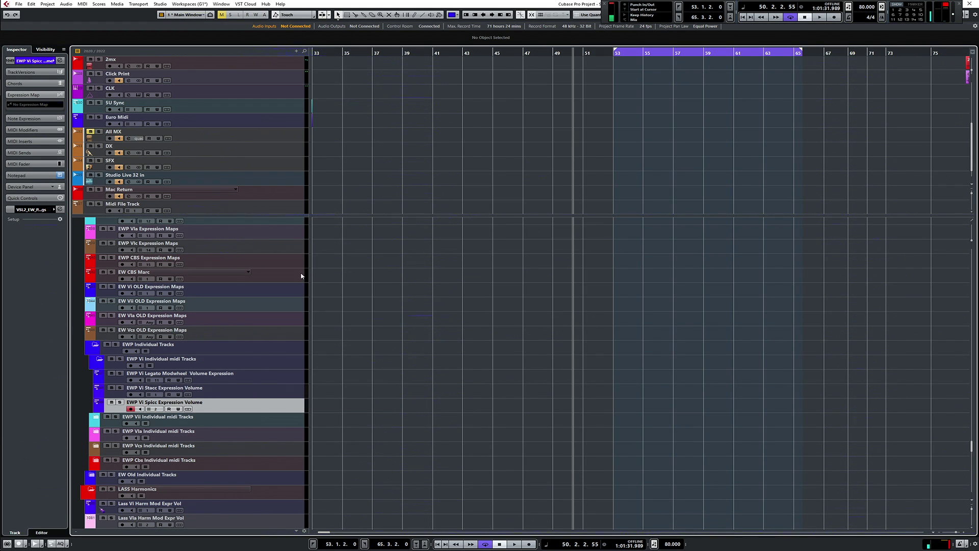
double_click(218, 416)
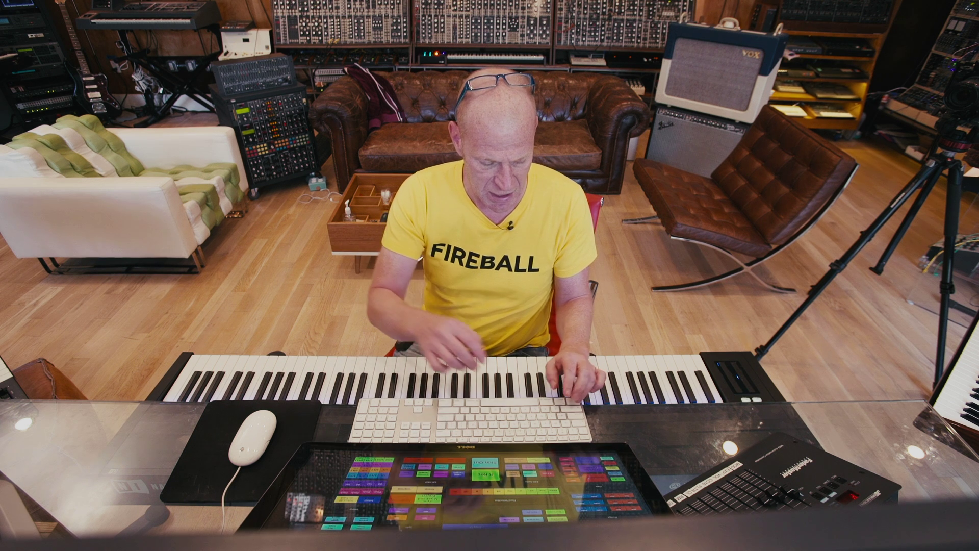
text(EWP Expression Maps Vi)
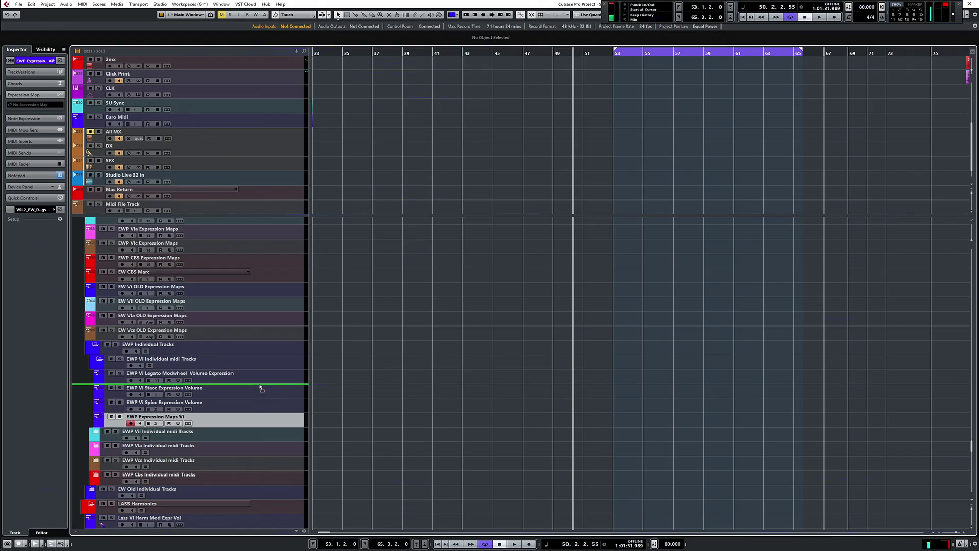
Step: Move the EWP Expression Maps Vi track above the EWP Vi Legato track and set its MIDI channel to 1 after trying 11
drag(259, 388, 260, 382)
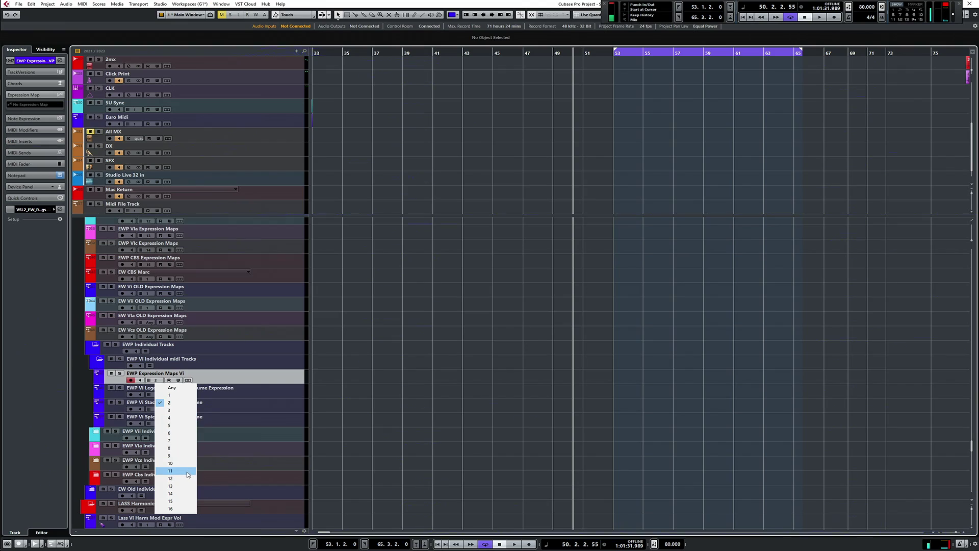
click(189, 474)
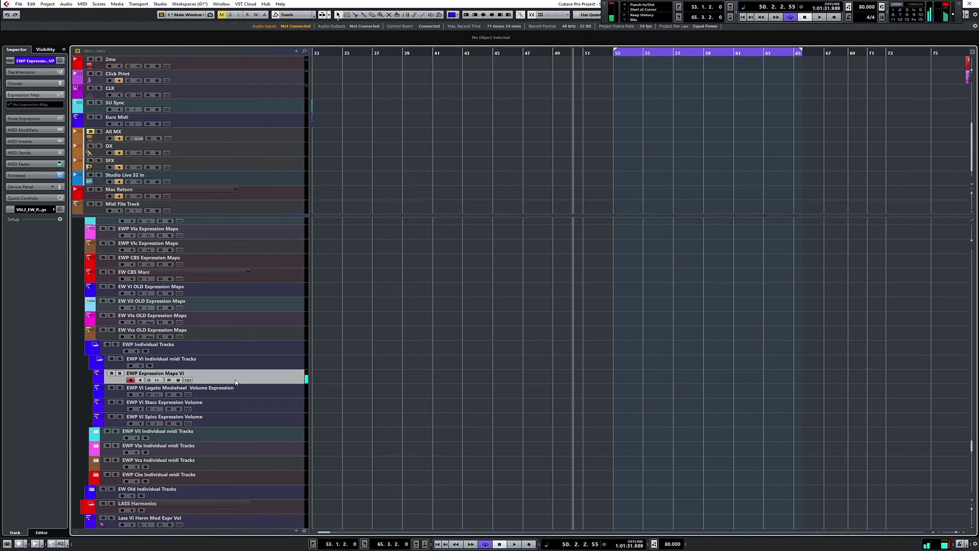
click(158, 380)
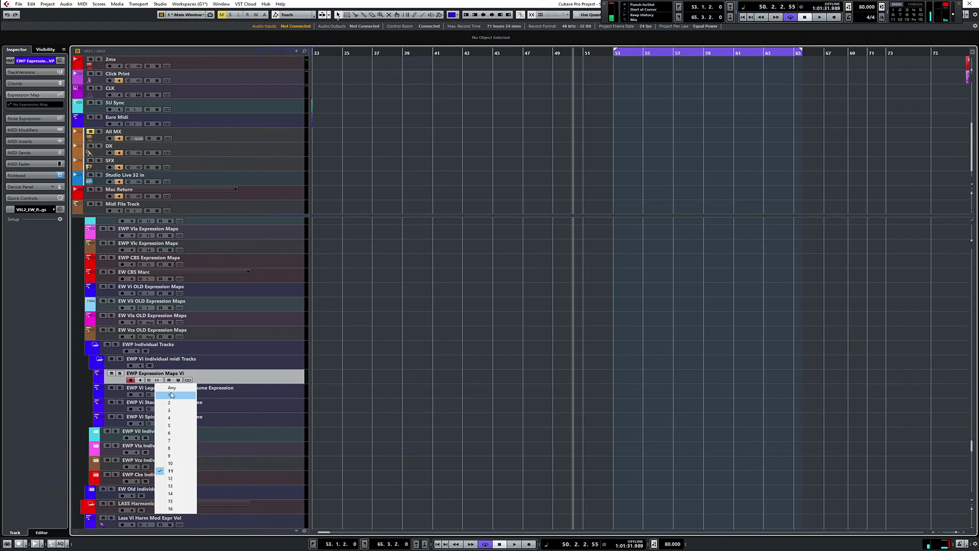
click(172, 395)
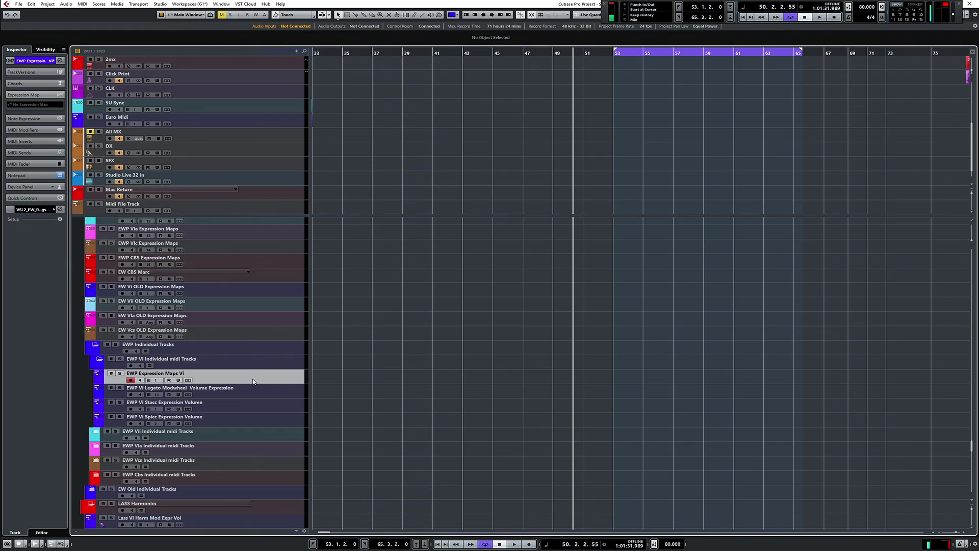
Step: Open the Expression Map Setup and add a new map named Studio time EWP Multi channel
key(ctrl+e)
drag(526, 56, 459, 33)
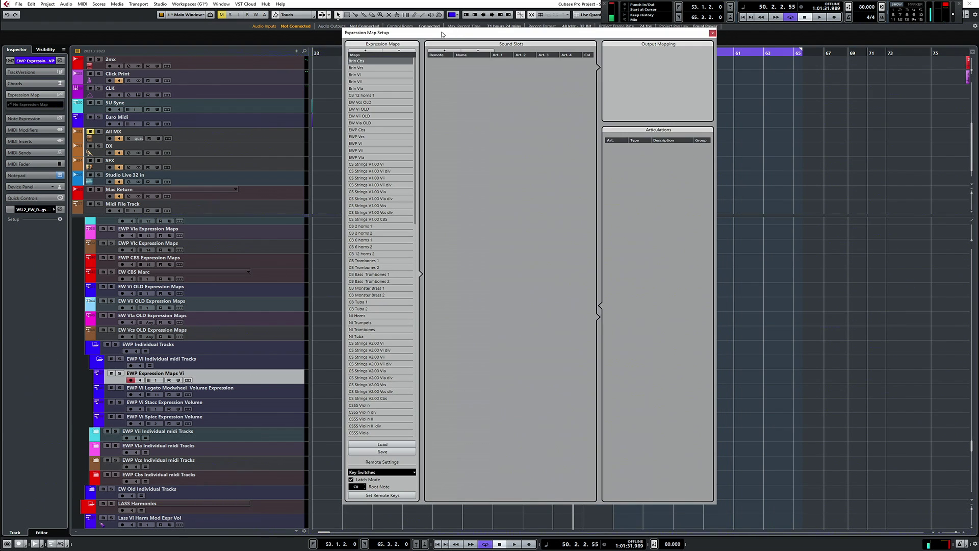
click(364, 51)
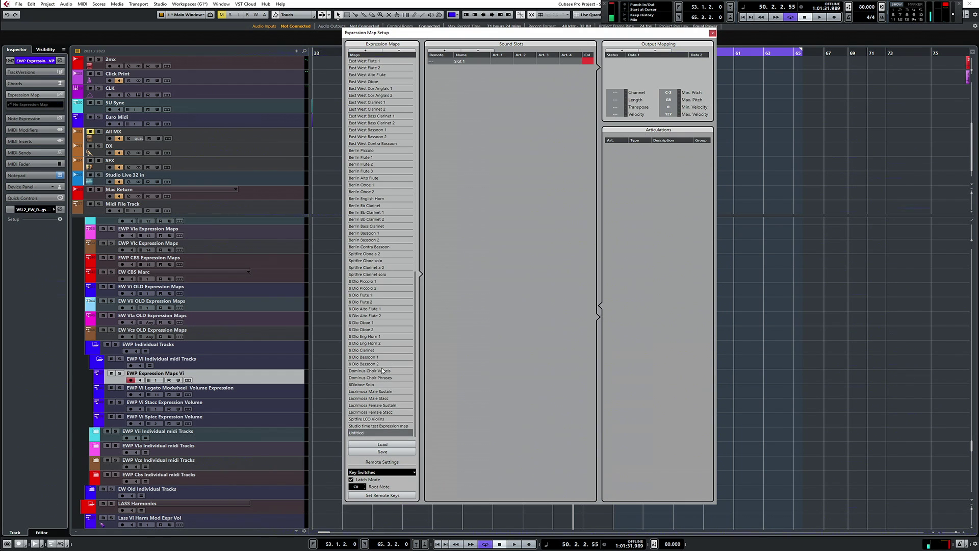
double_click(371, 433)
text(Studio time EWP Multi chan)
text(nel)
key(Return)
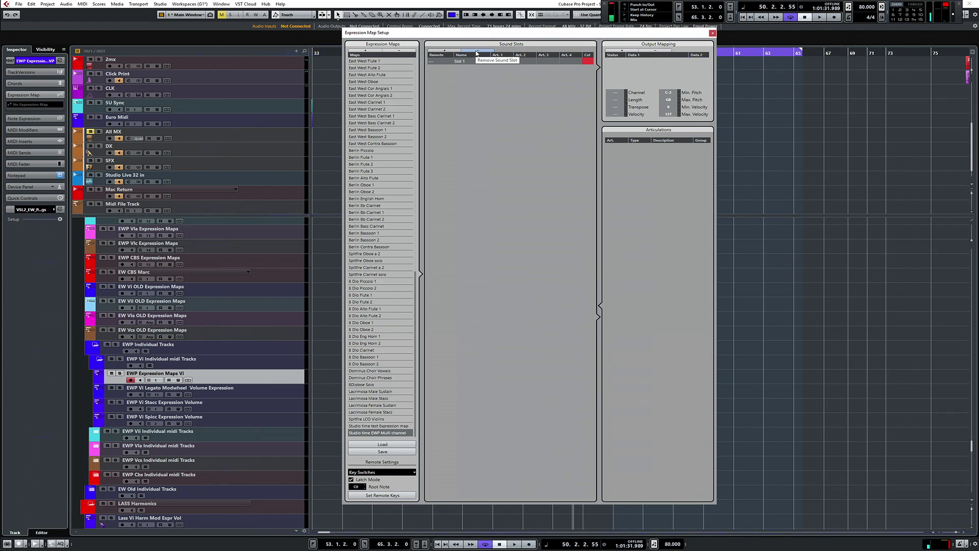
Step: Assign remote keys C1 and D1 to the new map's first two sound slots and remove the third slot
click(451, 75)
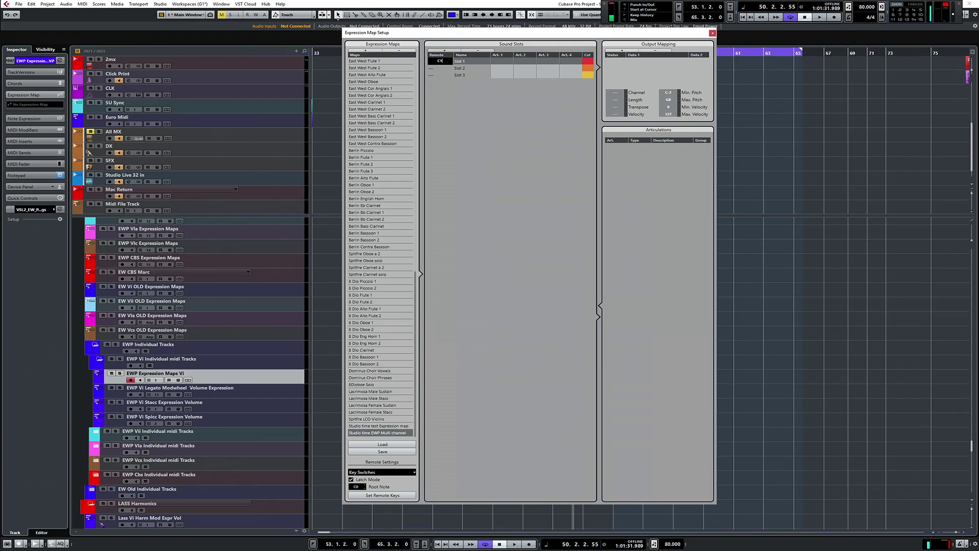
key(Return)
click(432, 68)
click(433, 68)
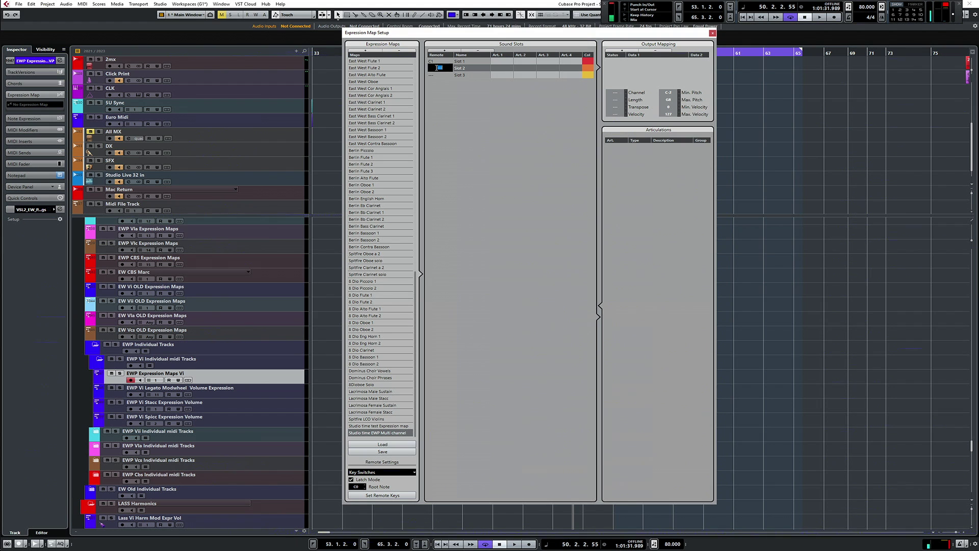
text(D1)
key(Return)
click(440, 75)
click(480, 53)
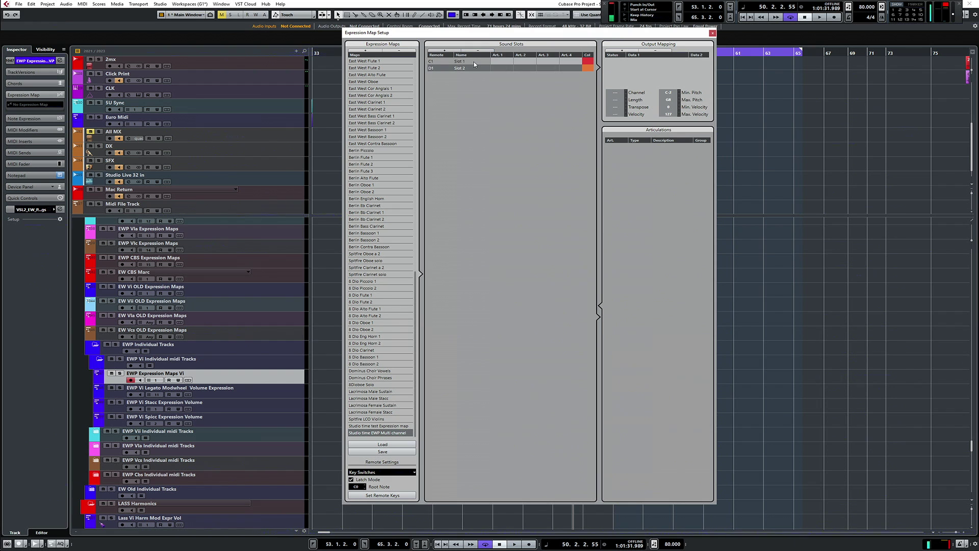
Step: Name the C1 sound slot Long strings and the D1 sound slot Staccato
click(474, 62)
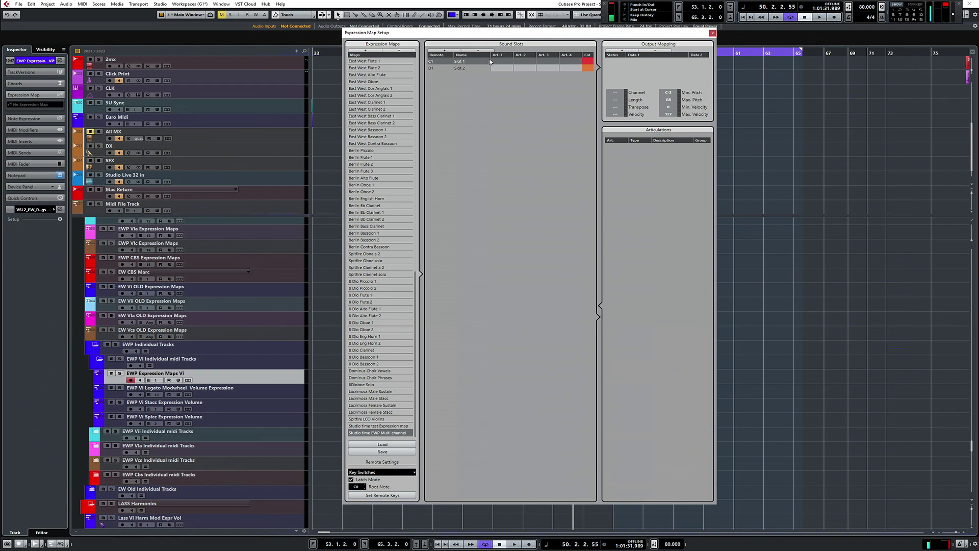
double_click(468, 61)
text(L)
text(ng strings)
key(Return)
double_click(465, 69)
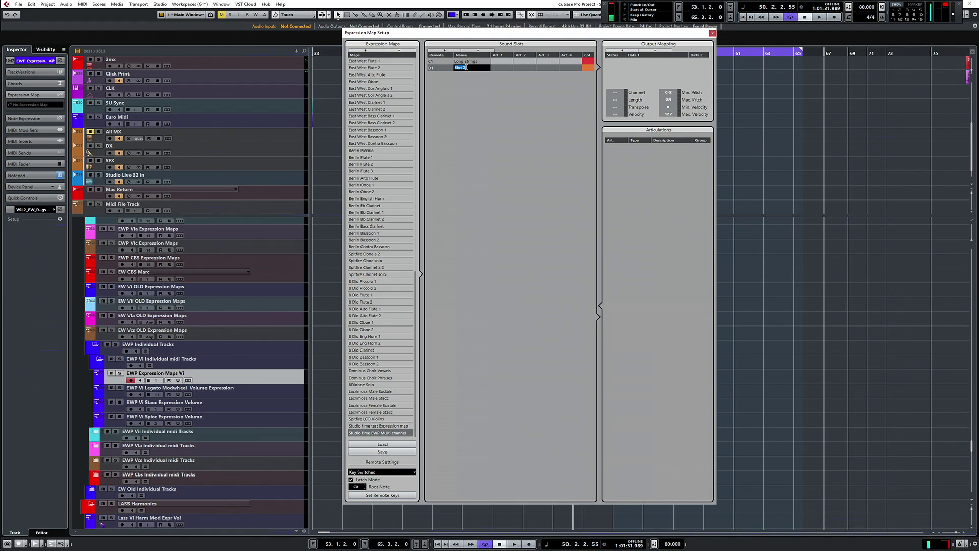
text(Staccato)
key(Return)
Step: Set the output mapping channel to 11 for the Long strings slot and to 1 for the Staccato slot
click(477, 61)
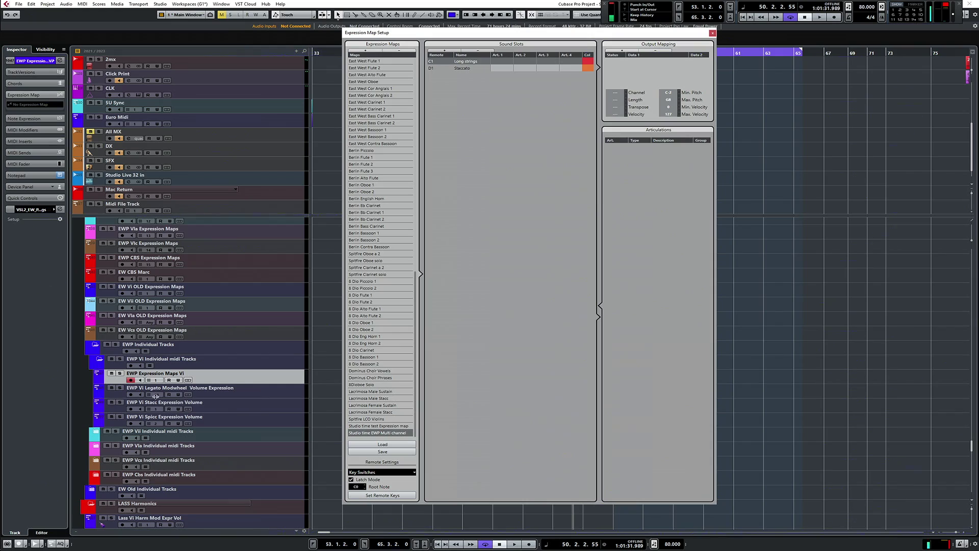
scroll(156, 397, up, 10)
click(616, 93)
key(Return)
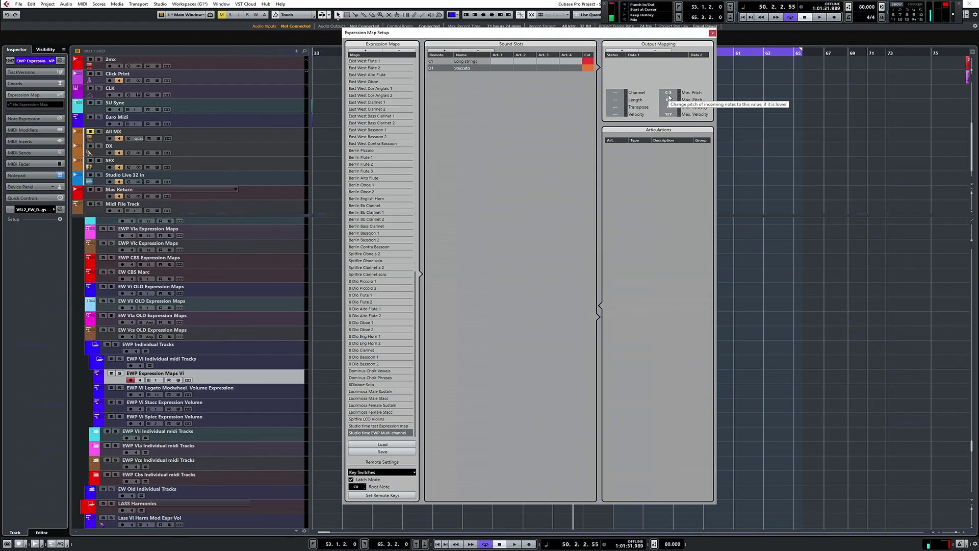
double_click(620, 92)
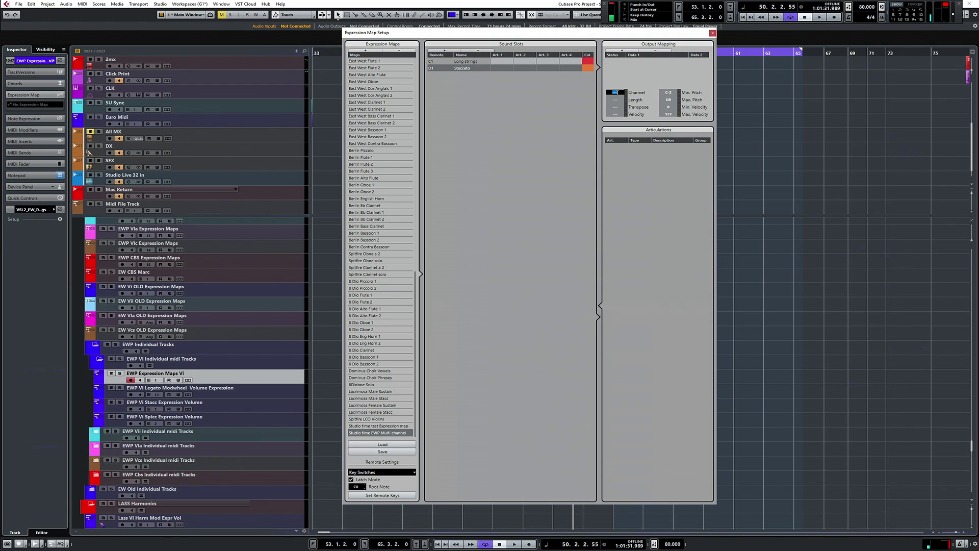
text(11)
click(465, 62)
click(464, 69)
click(468, 64)
click(466, 70)
click(465, 63)
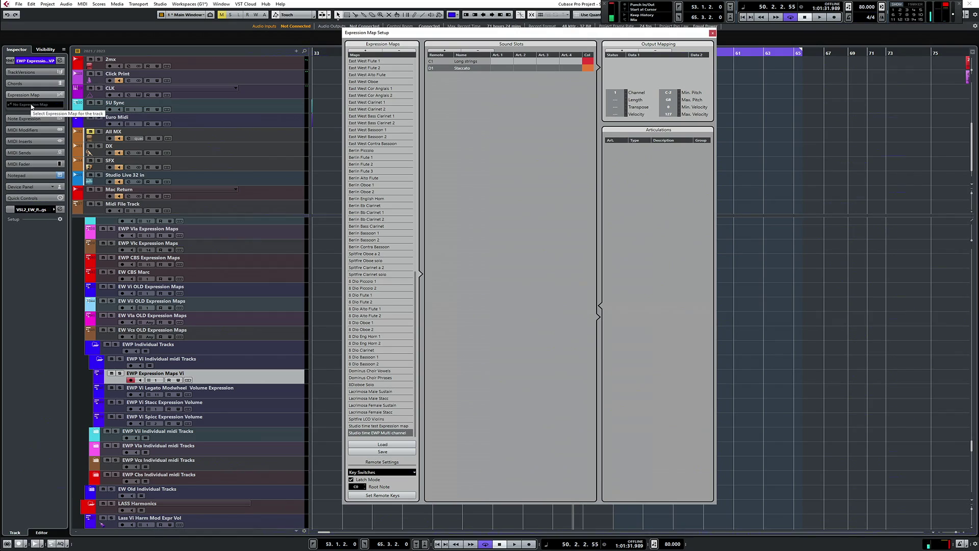
Step: Assign the Studio time EWP Multi channel expression map to the EWP Expression Maps Vi track
click(32, 105)
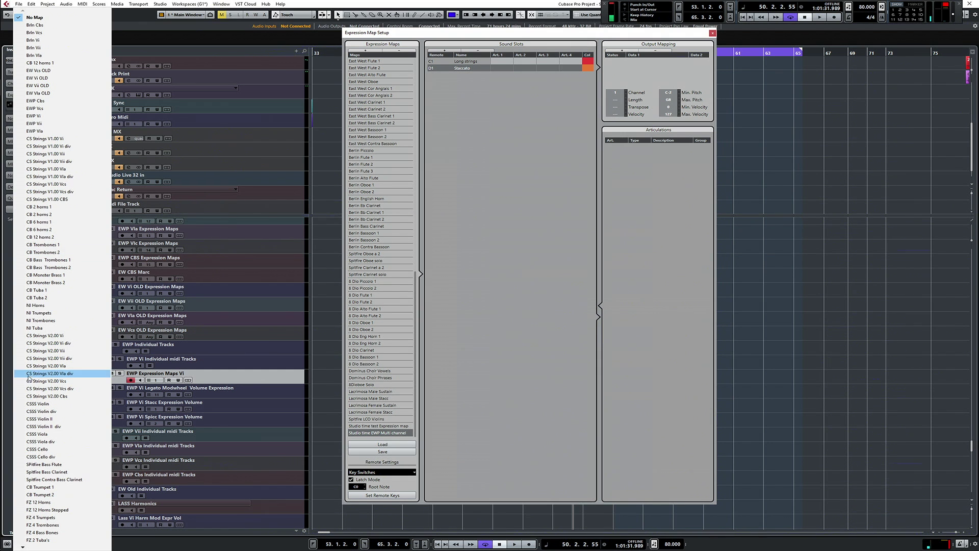
mouse_move(23, 547)
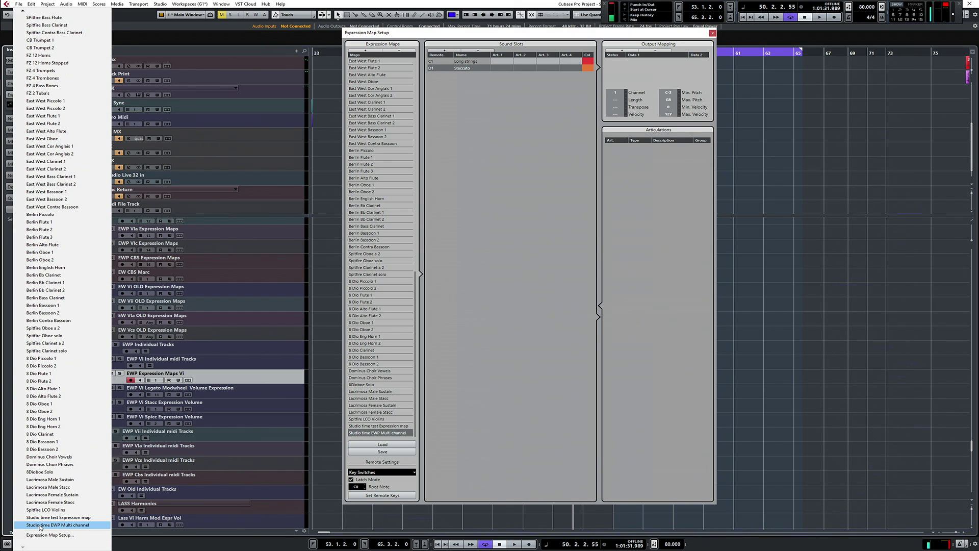
click(40, 526)
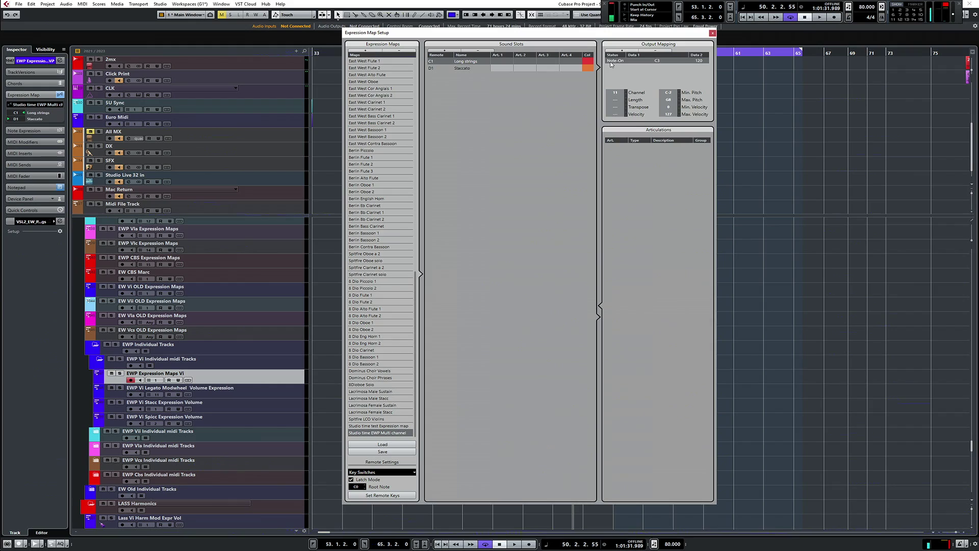
Step: Change the Long strings slot's output event to a Controller with CC 7 (Main Volume) at value 110
click(611, 61)
click(627, 80)
double_click(658, 61)
text(7)
key(Return)
double_click(702, 61)
key(Return)
Step: Add an output event to the Staccato slot, make it a Controller with CC 7, and compare both slots
click(472, 69)
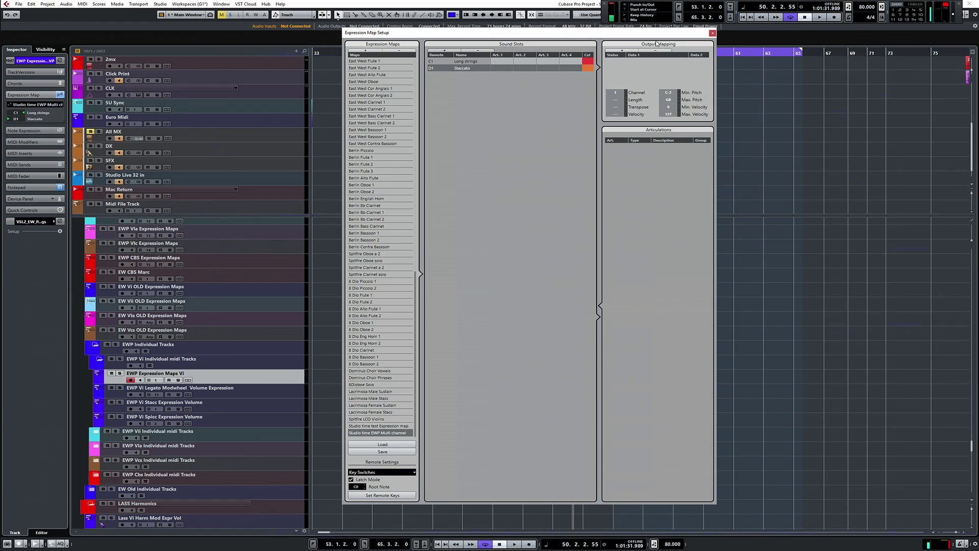
click(621, 51)
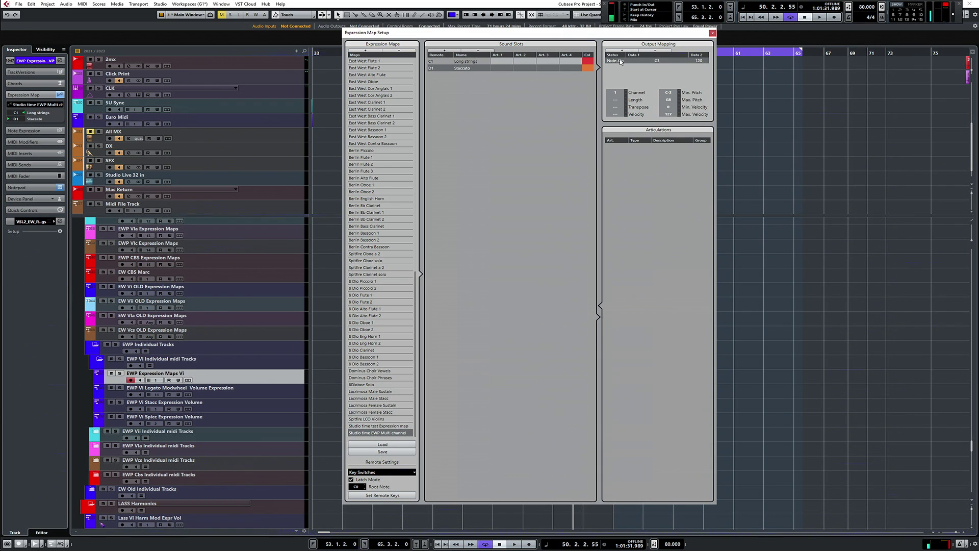
click(620, 62)
click(631, 80)
click(656, 62)
text(7)
key(Return)
click(698, 61)
click(468, 62)
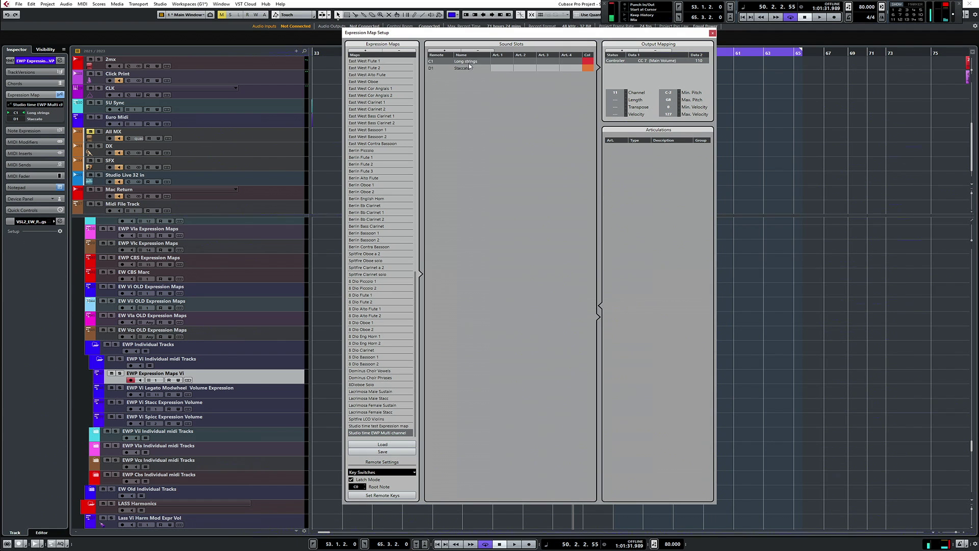
click(470, 69)
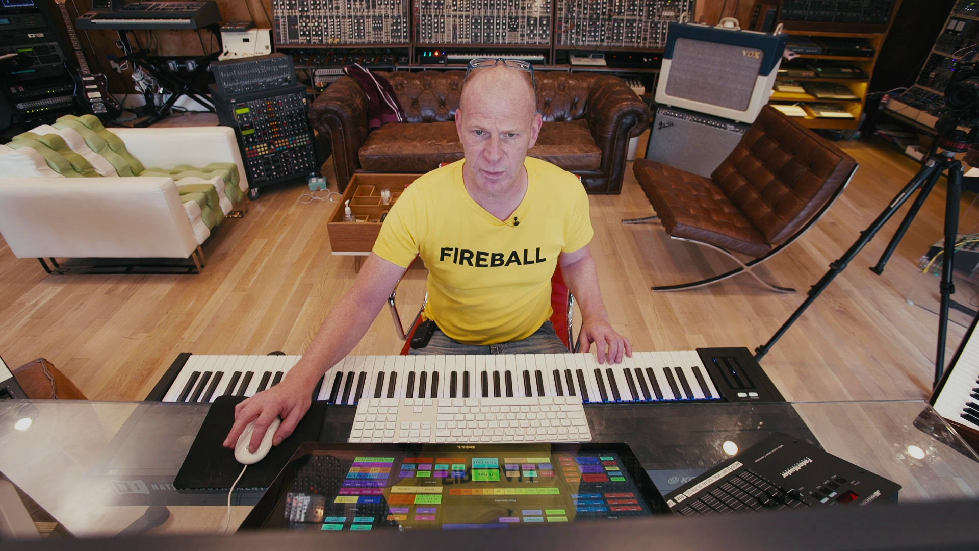